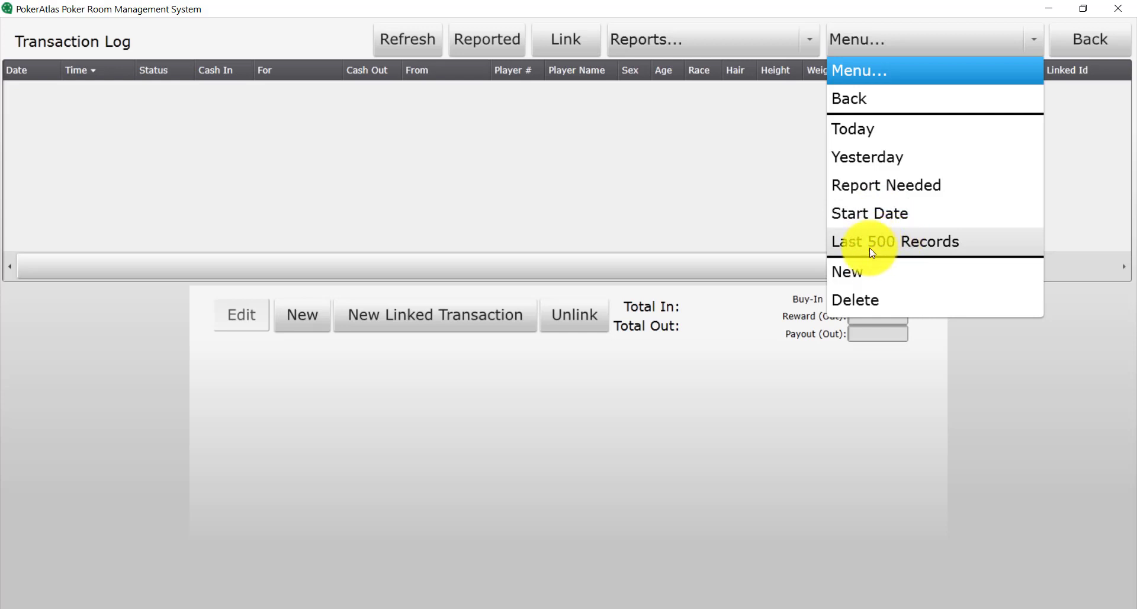
# Dismiss the record filter list and start a new blank transaction in the log
pyautogui.click(749, 113)
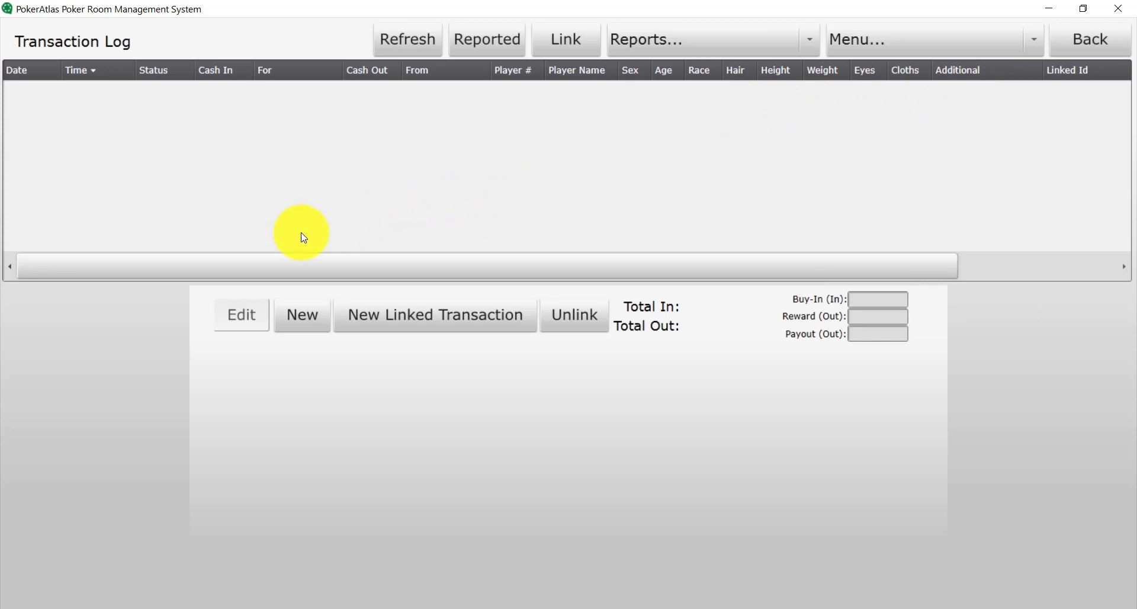
pyautogui.click(307, 330)
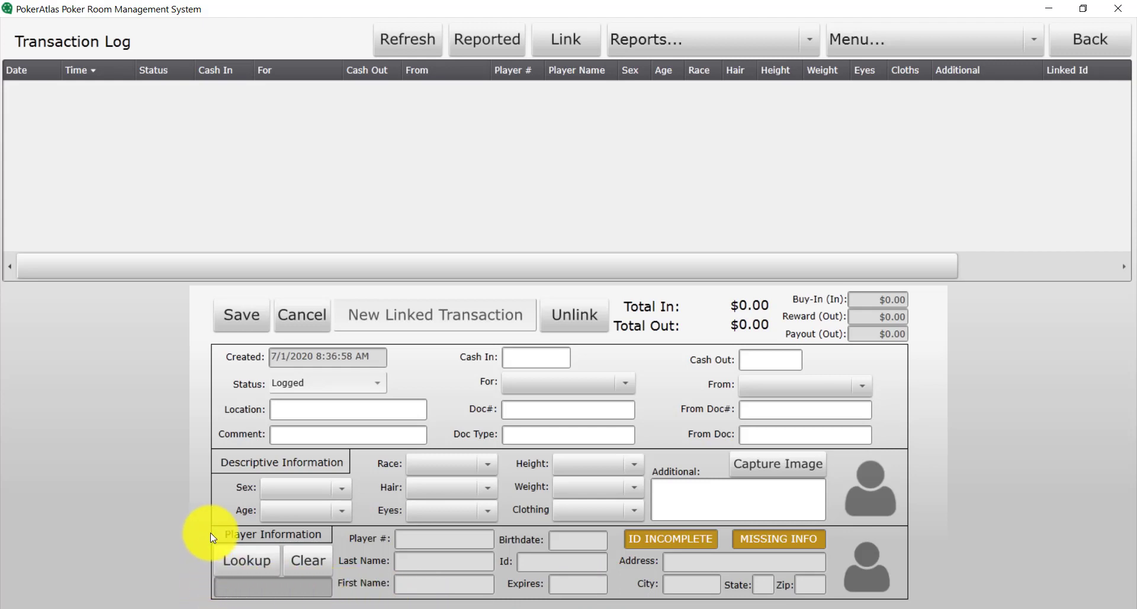
# Look up the player by surname and attach the matching record to the transaction
pyautogui.click(230, 557)
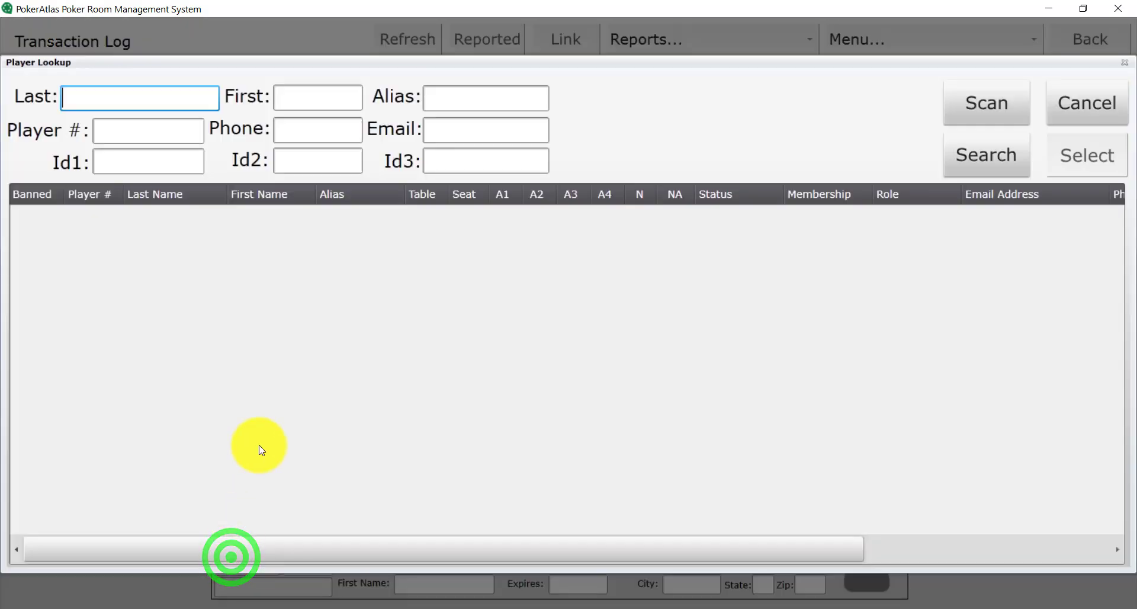
pyautogui.press('Tab')
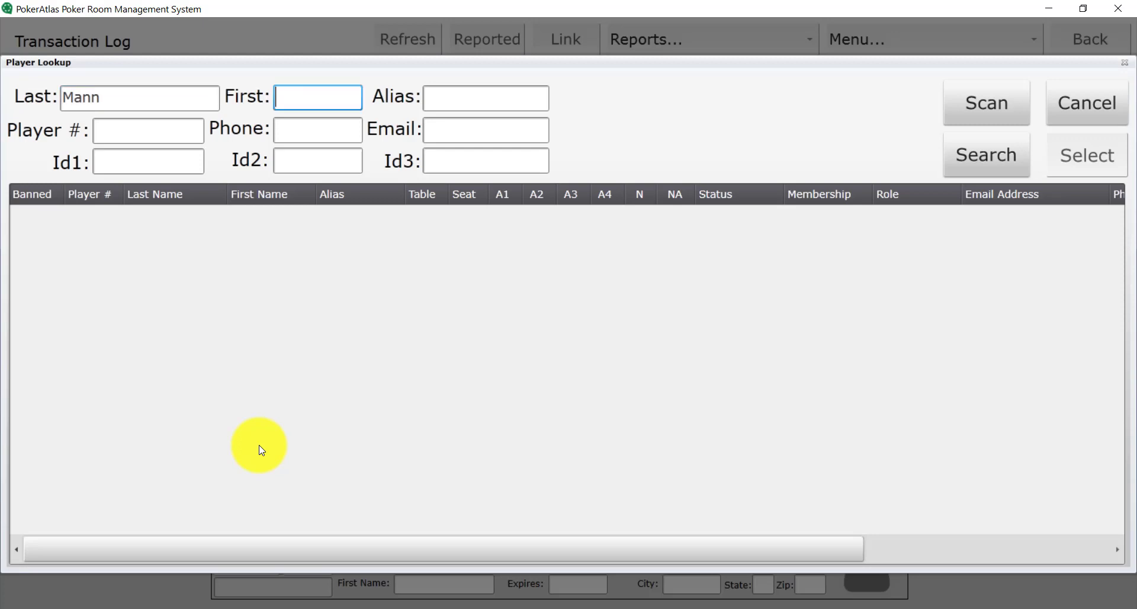
pyautogui.press('Return')
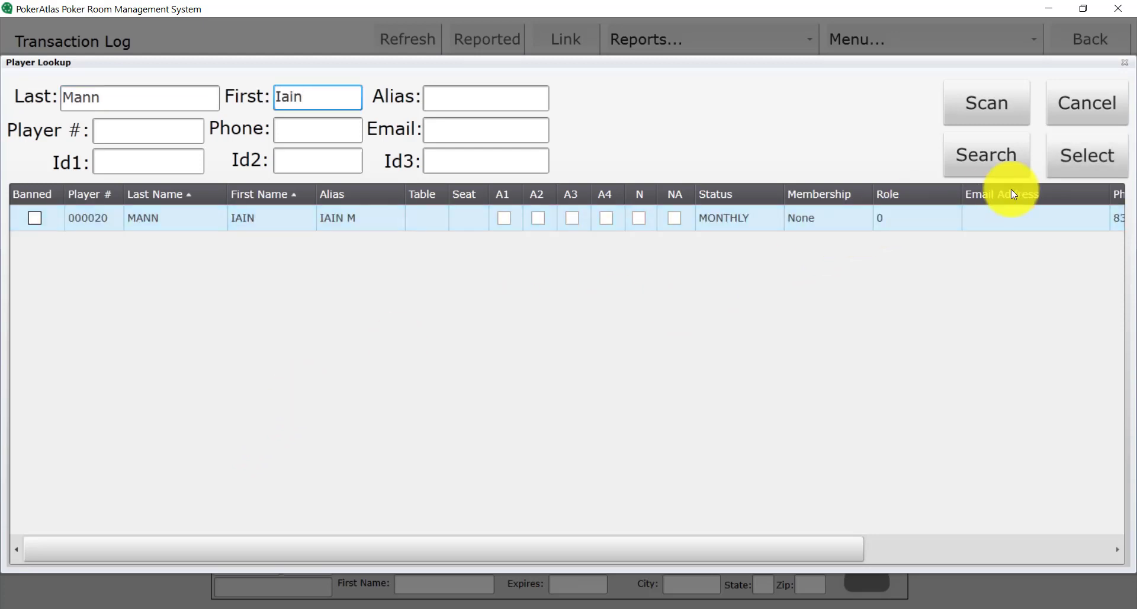
pyautogui.click(1082, 165)
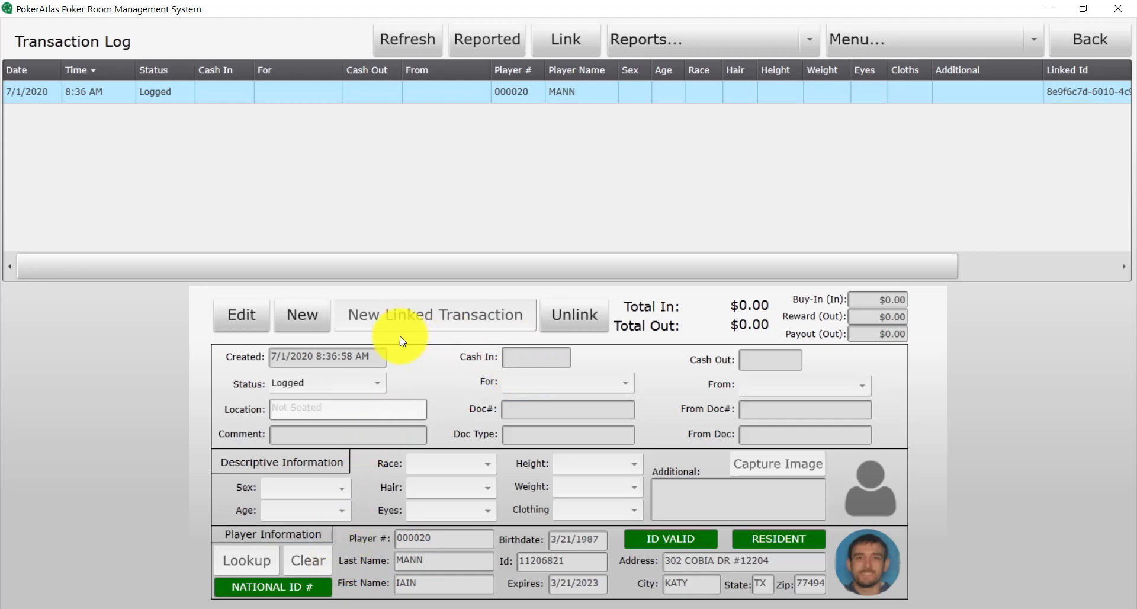
# Enter a $1,250.00 cash-in for Purchase Casino Checks and save it
pyautogui.click(254, 322)
pyautogui.click(516, 361)
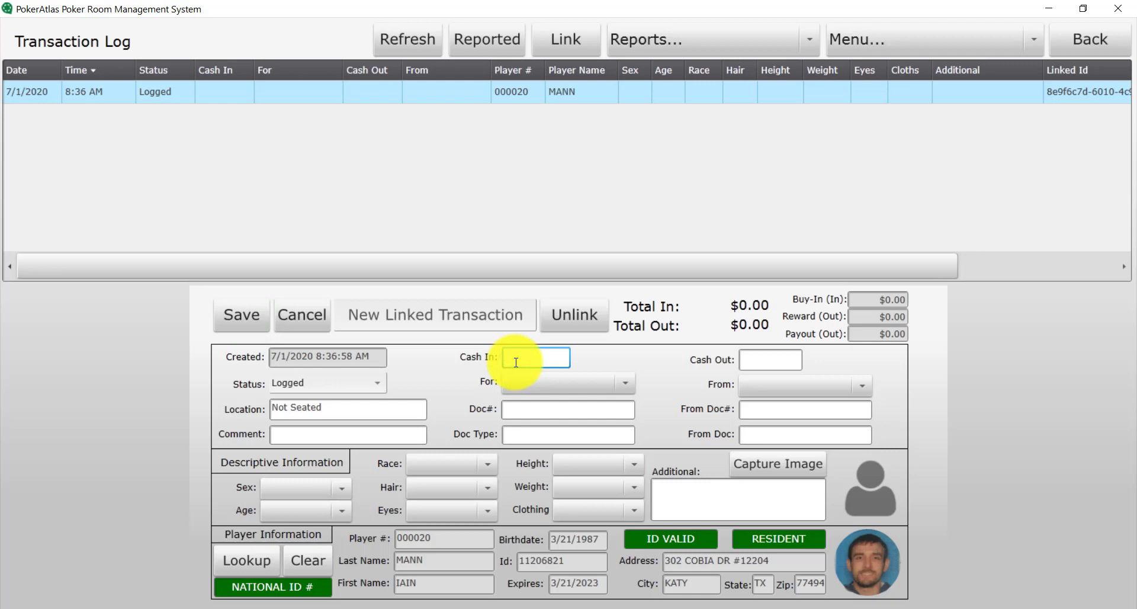
pyautogui.click(527, 383)
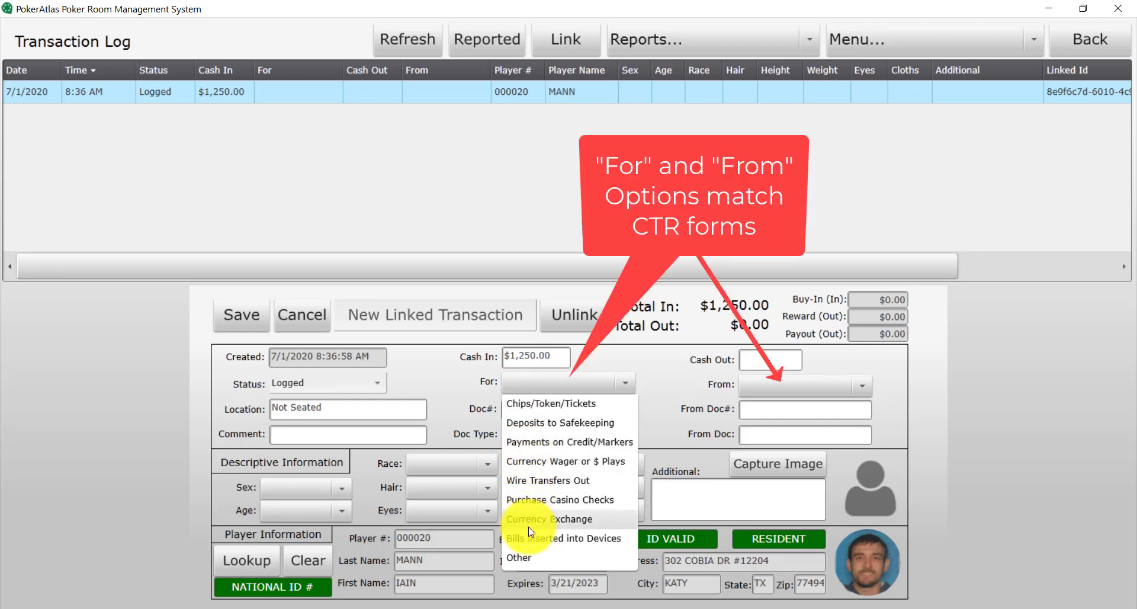
pyautogui.click(548, 501)
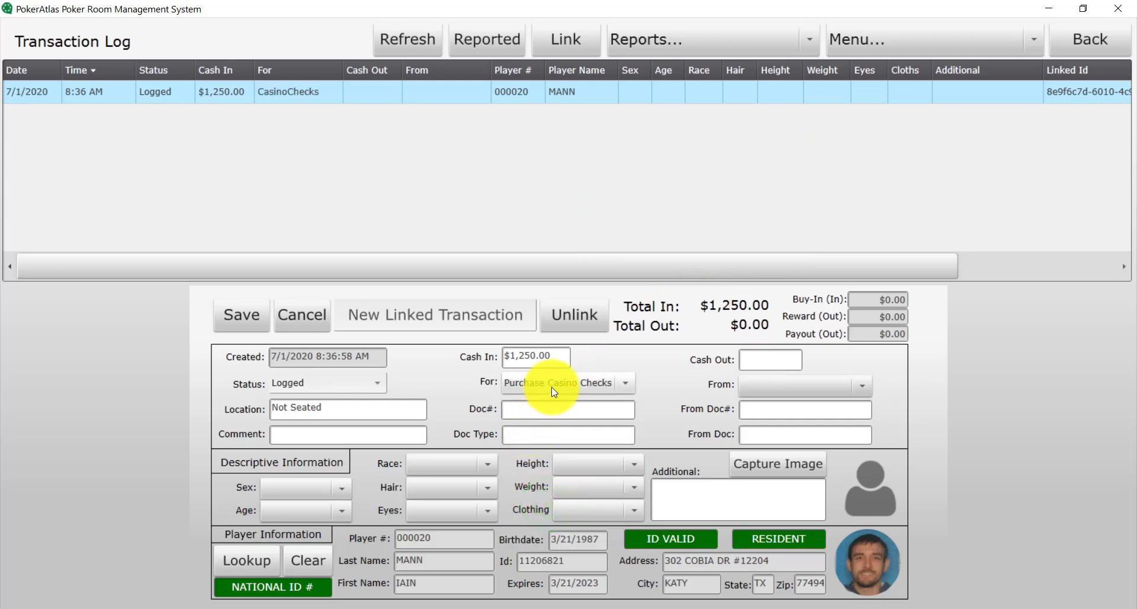
pyautogui.click(229, 316)
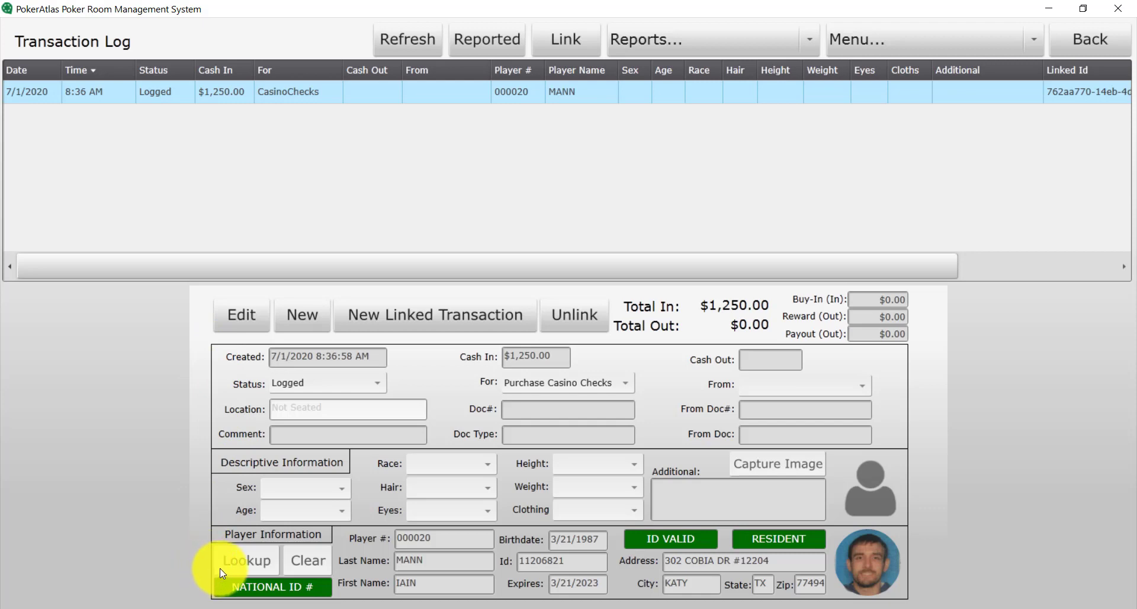
pyautogui.click(362, 91)
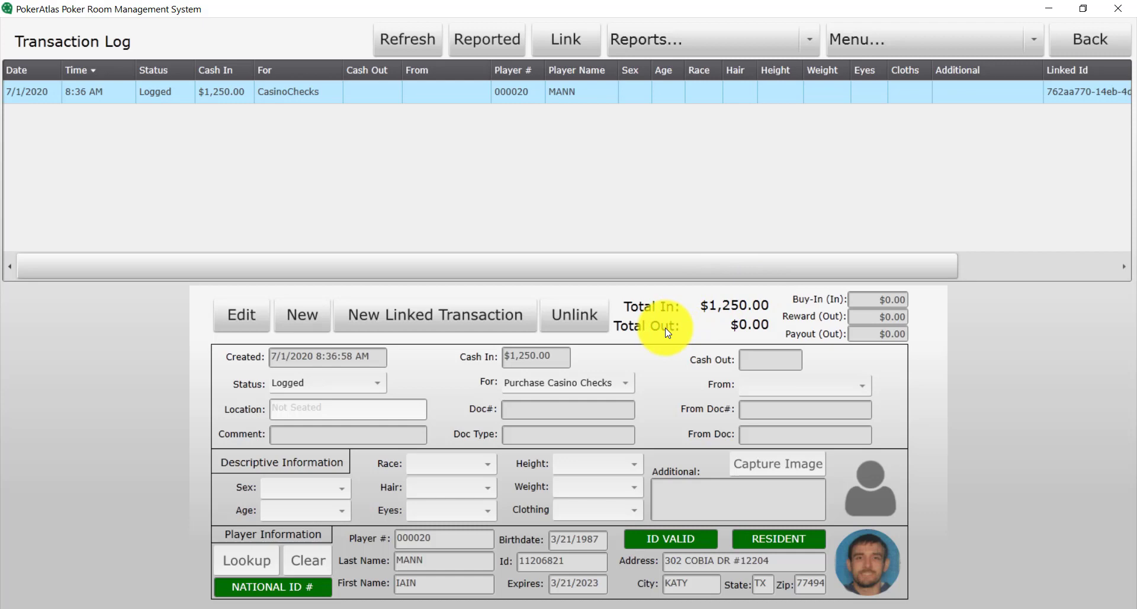
# Save a linked $500 cash-out from Negotiable Instruments, doc# 1010 from Bank of Texas
pyautogui.click(460, 322)
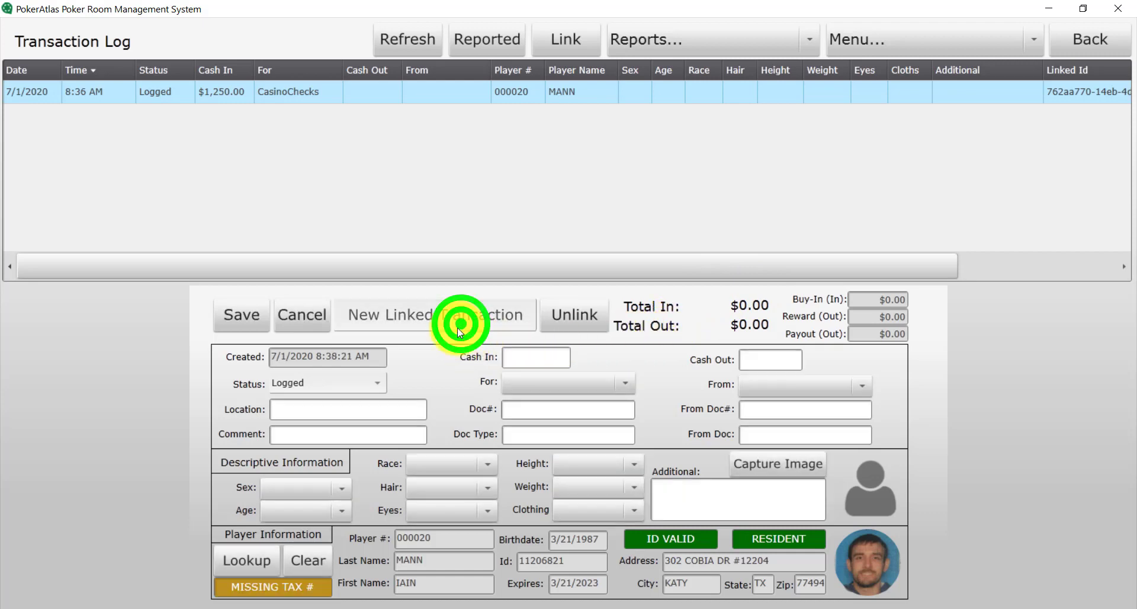
pyautogui.click(792, 361)
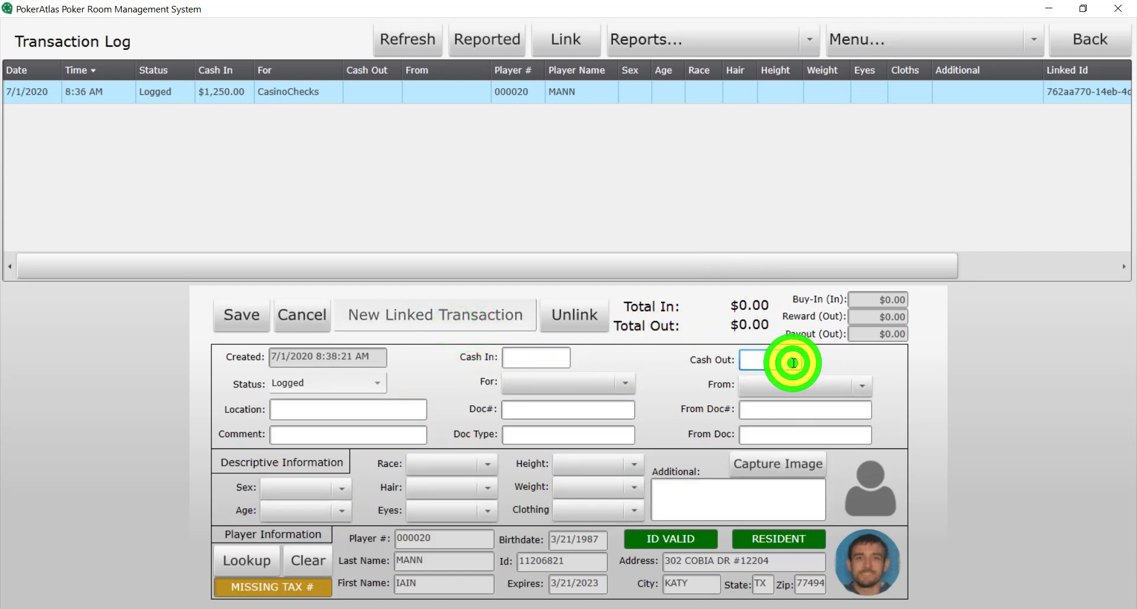
pyautogui.write('500')
pyautogui.click(784, 385)
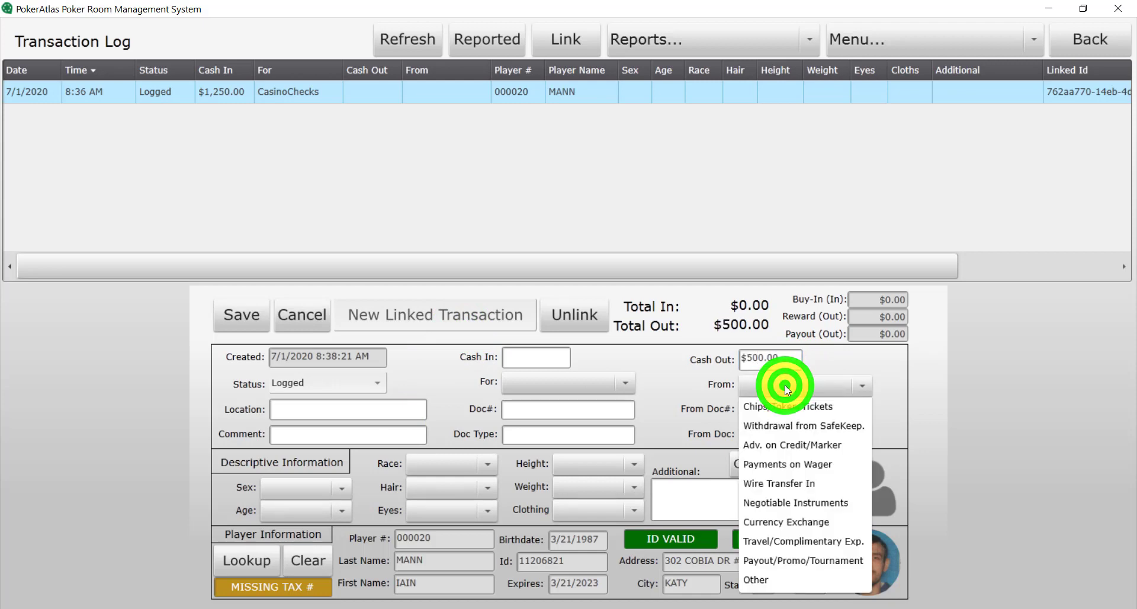
pyautogui.click(789, 501)
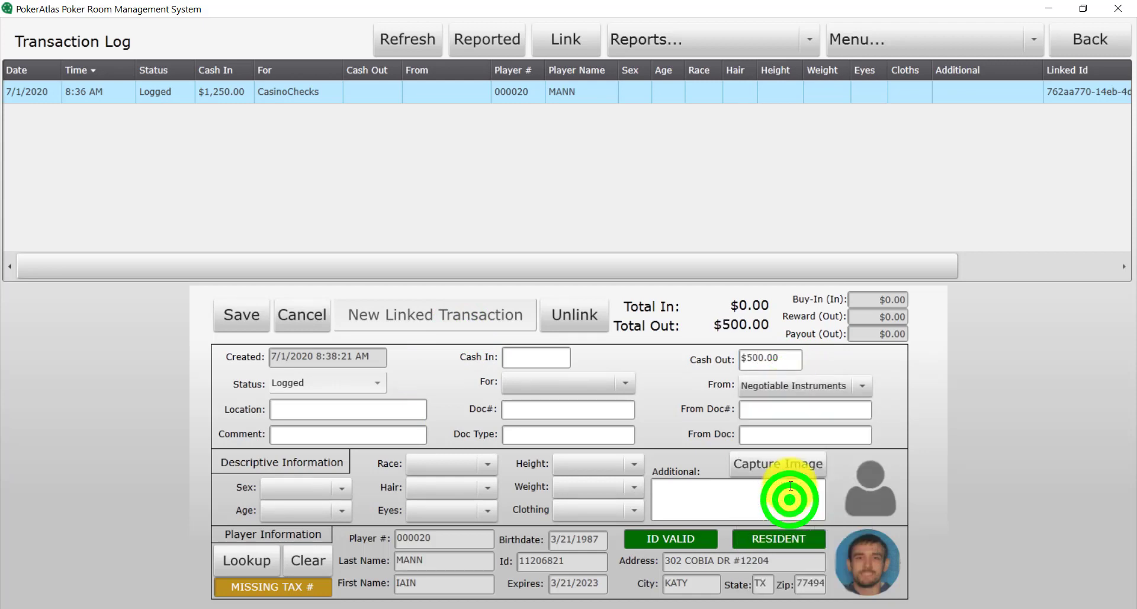
pyautogui.click(786, 407)
pyautogui.write('1')
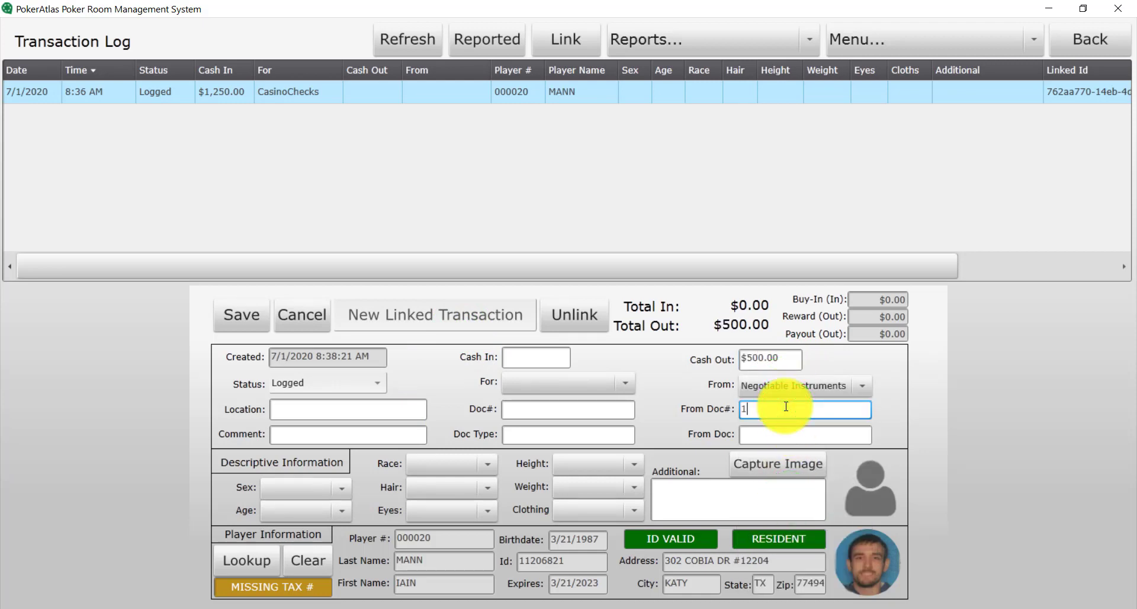
pyautogui.write('010')
pyautogui.click(789, 439)
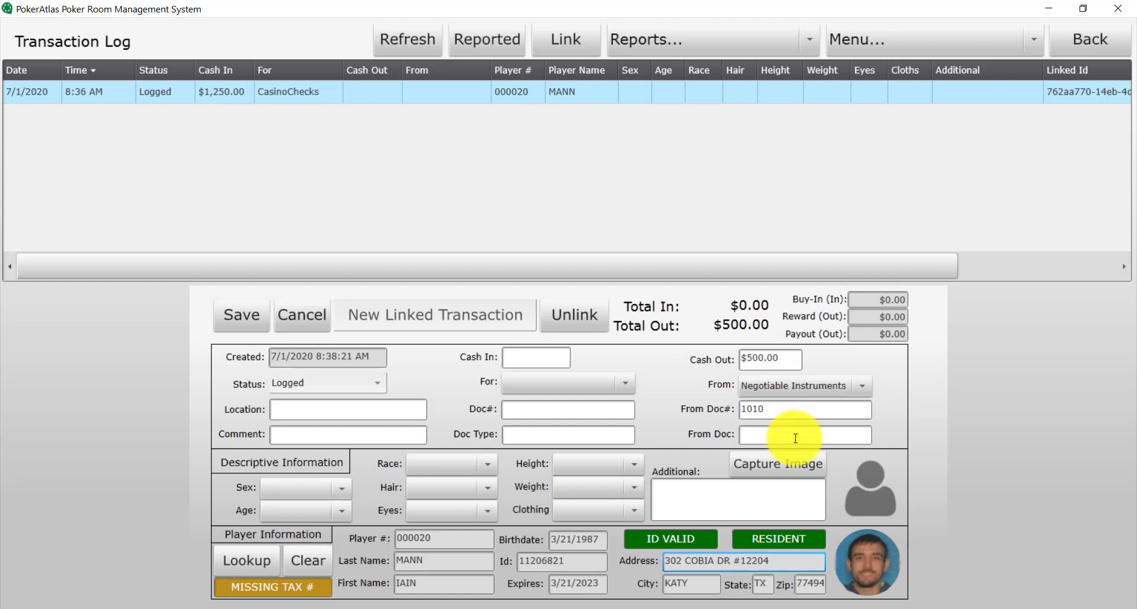
pyautogui.write('Ban')
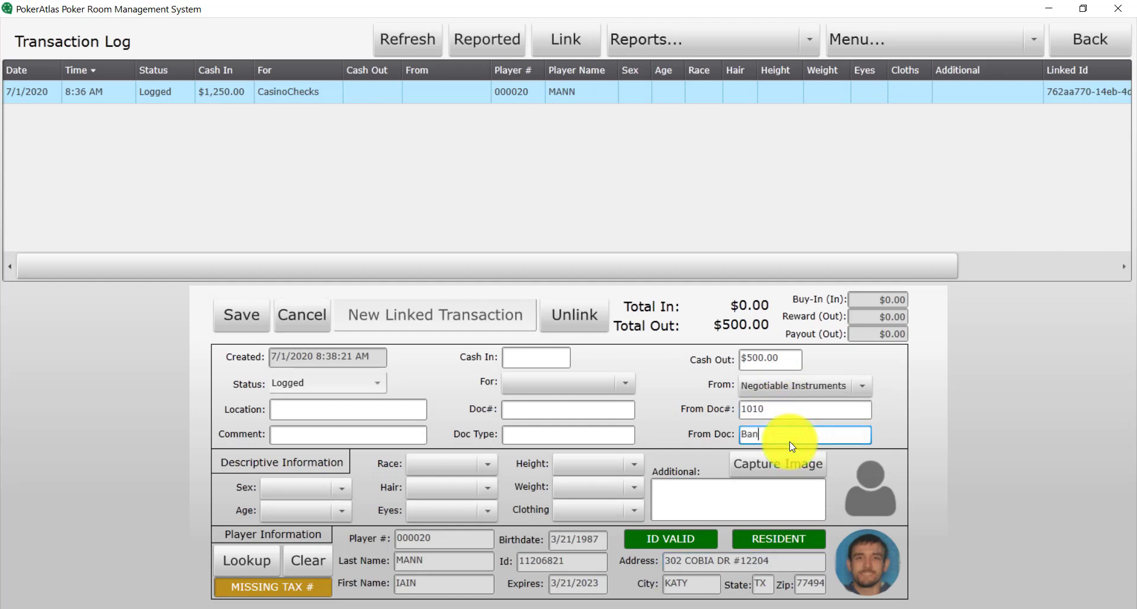
pyautogui.write('k of Texas')
pyautogui.click(251, 327)
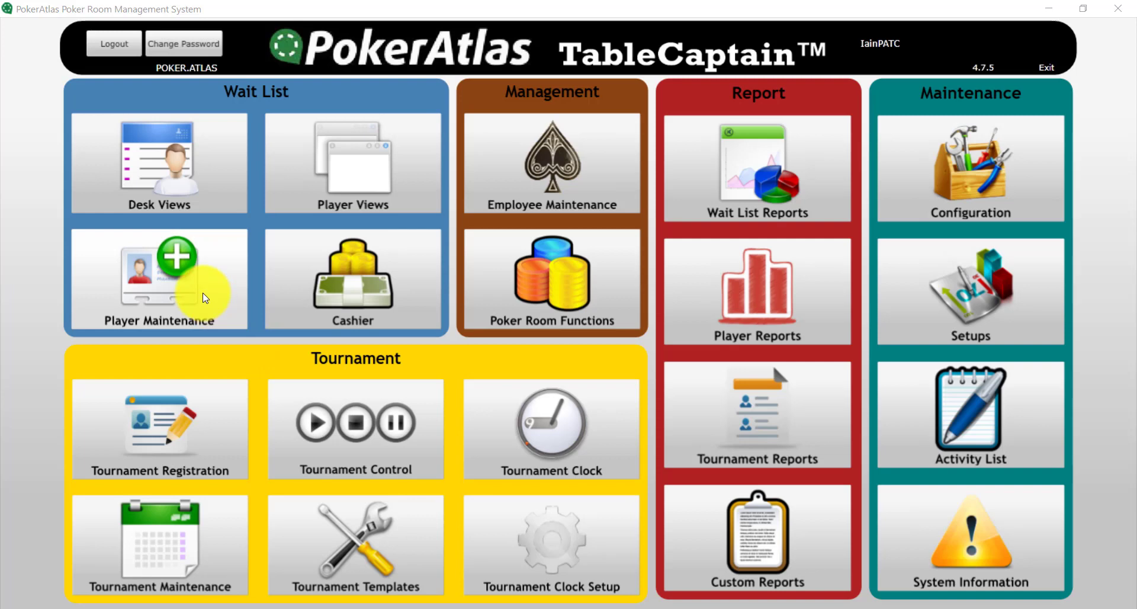
# Find the player by name in Player Maintenance and open his transaction log
pyautogui.click(201, 292)
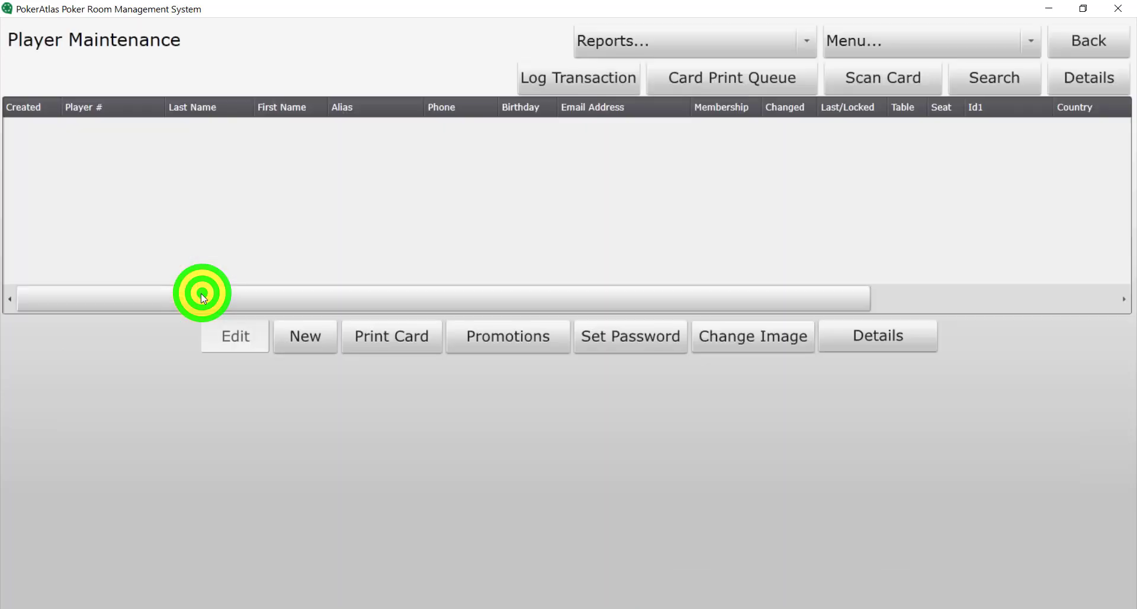
pyautogui.click(1011, 88)
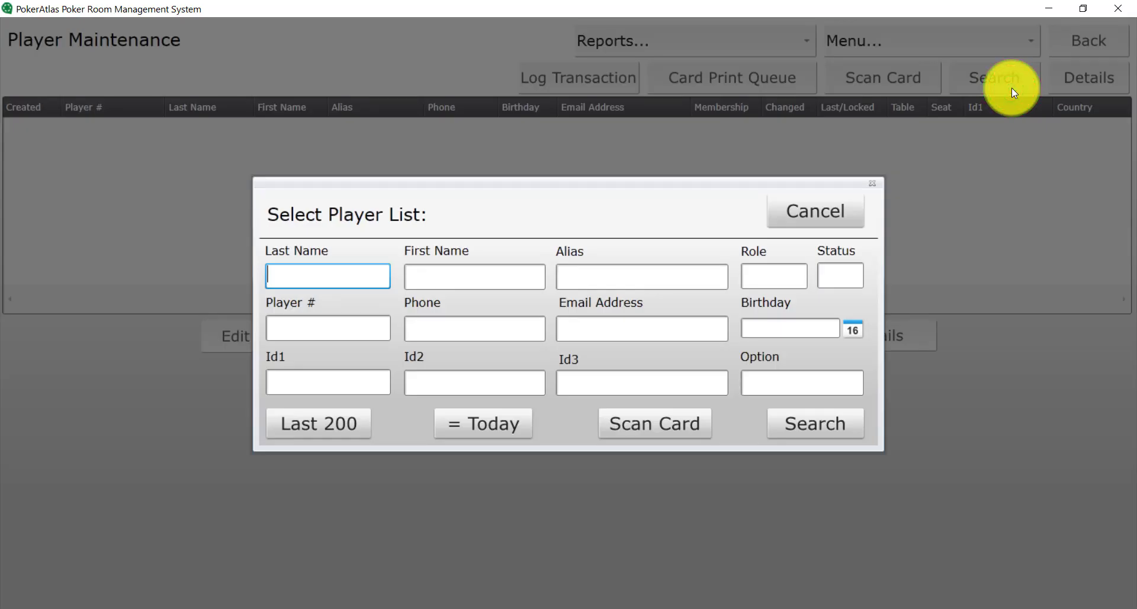
pyautogui.press('Tab')
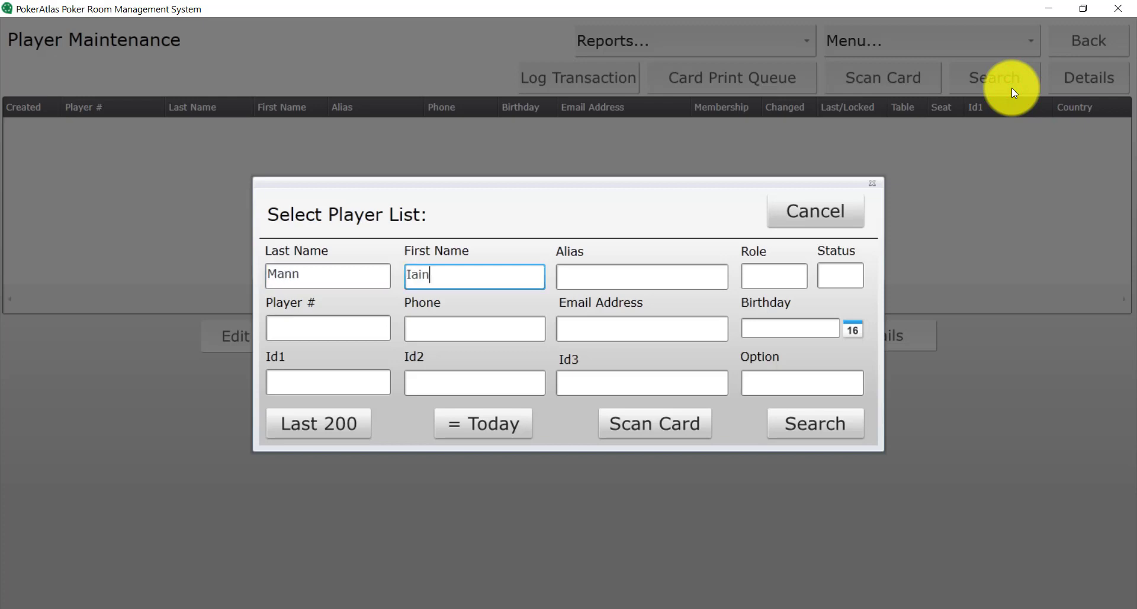
pyautogui.click(811, 432)
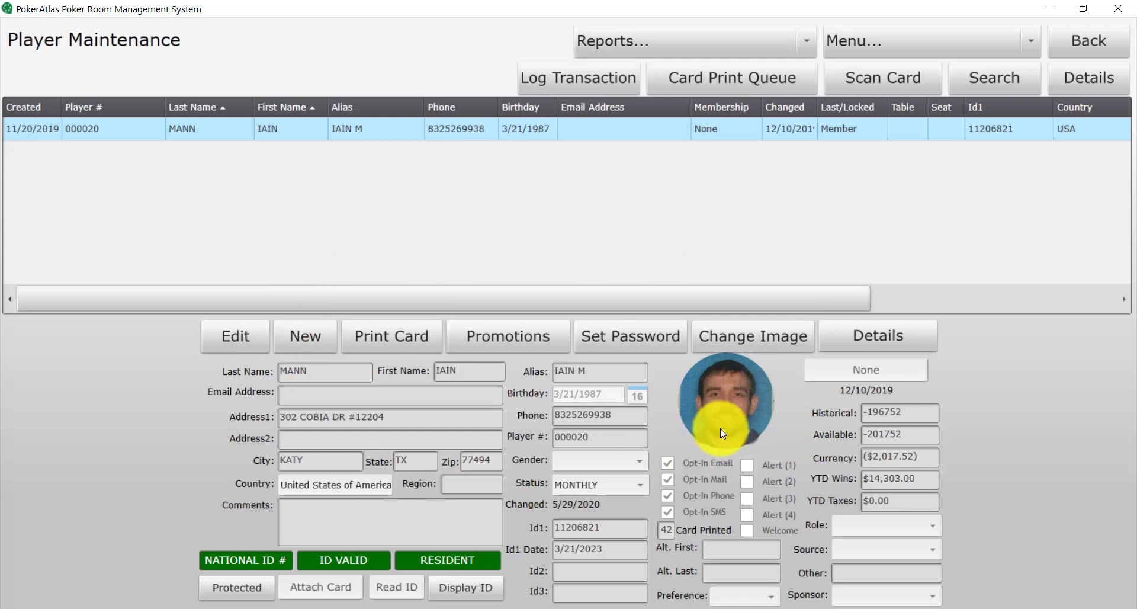
pyautogui.click(592, 71)
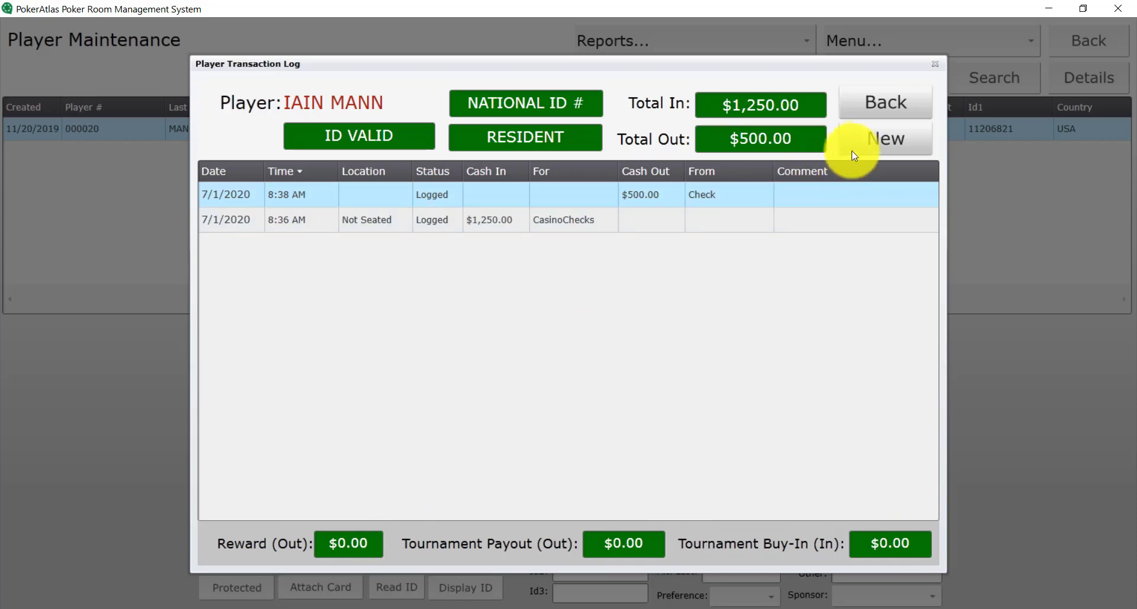
# Save a $650 Chips/Token/Tickets cash-in and confirm the log's total in is $1,900.00
pyautogui.click(873, 140)
pyautogui.click(517, 299)
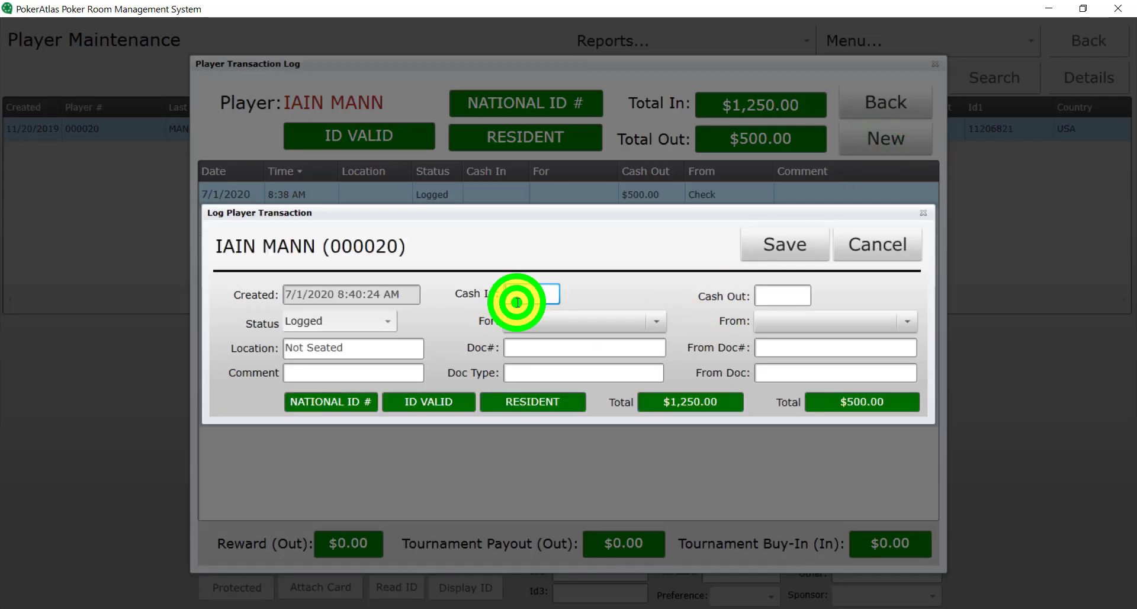
pyautogui.write('650')
pyautogui.click(526, 316)
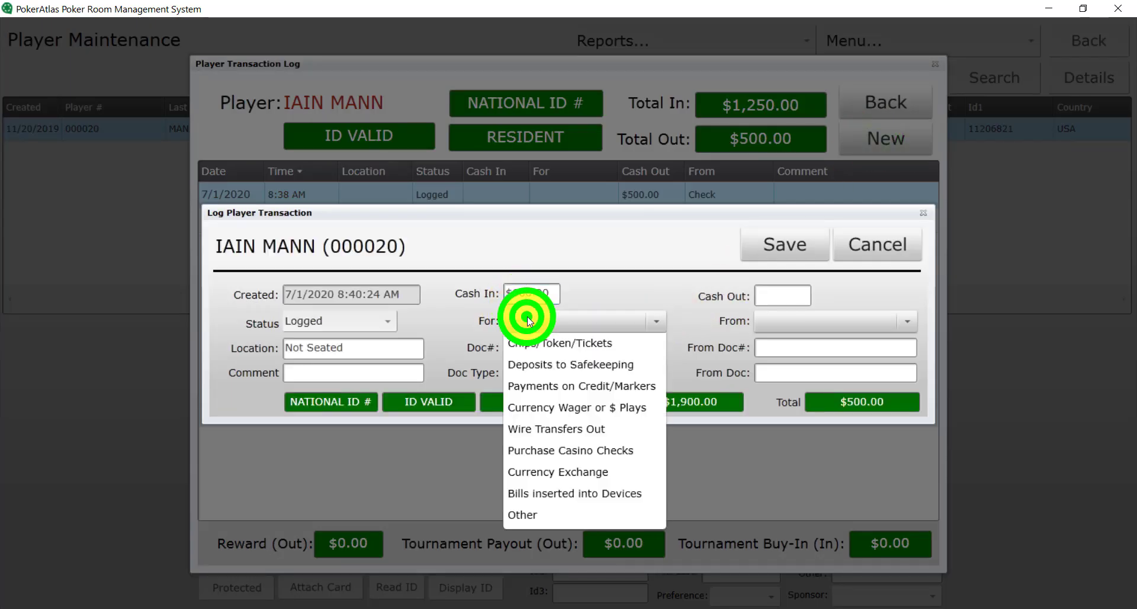
pyautogui.click(530, 346)
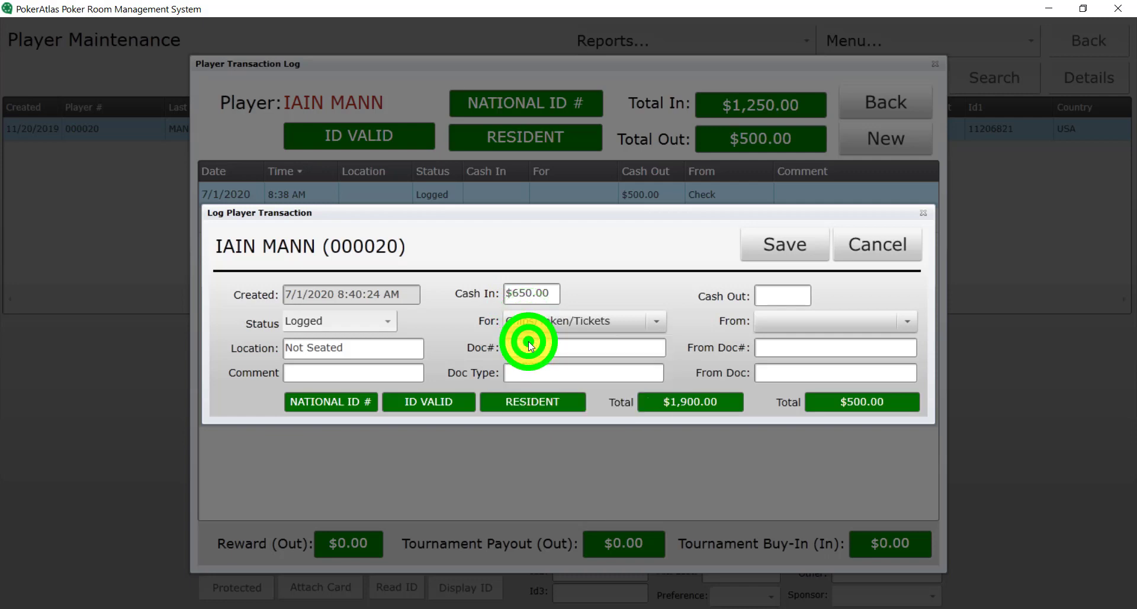
pyautogui.click(611, 283)
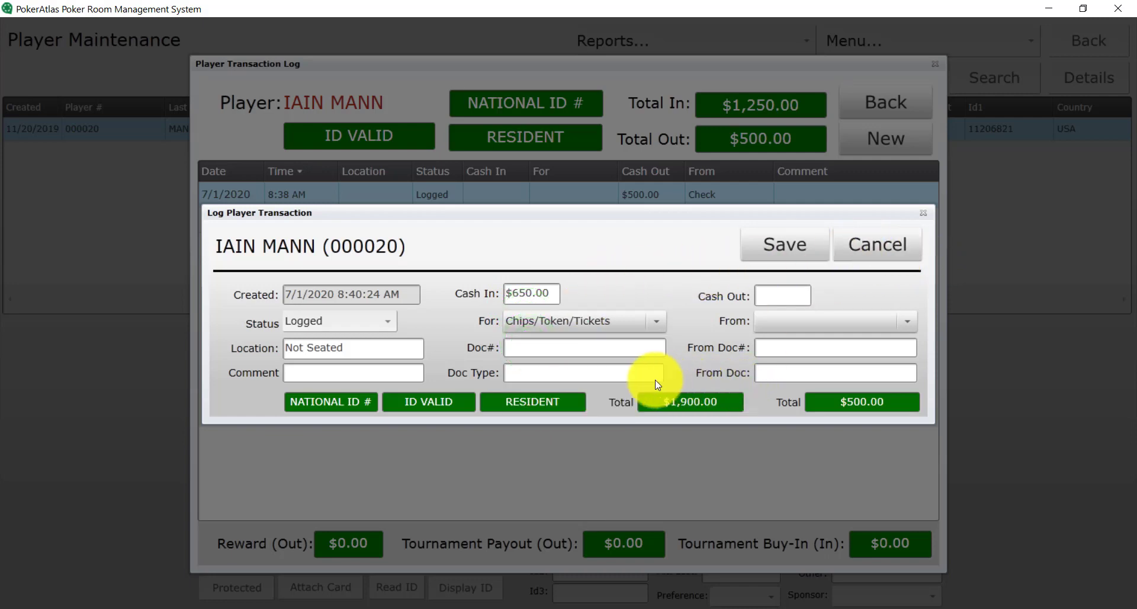
pyautogui.click(769, 244)
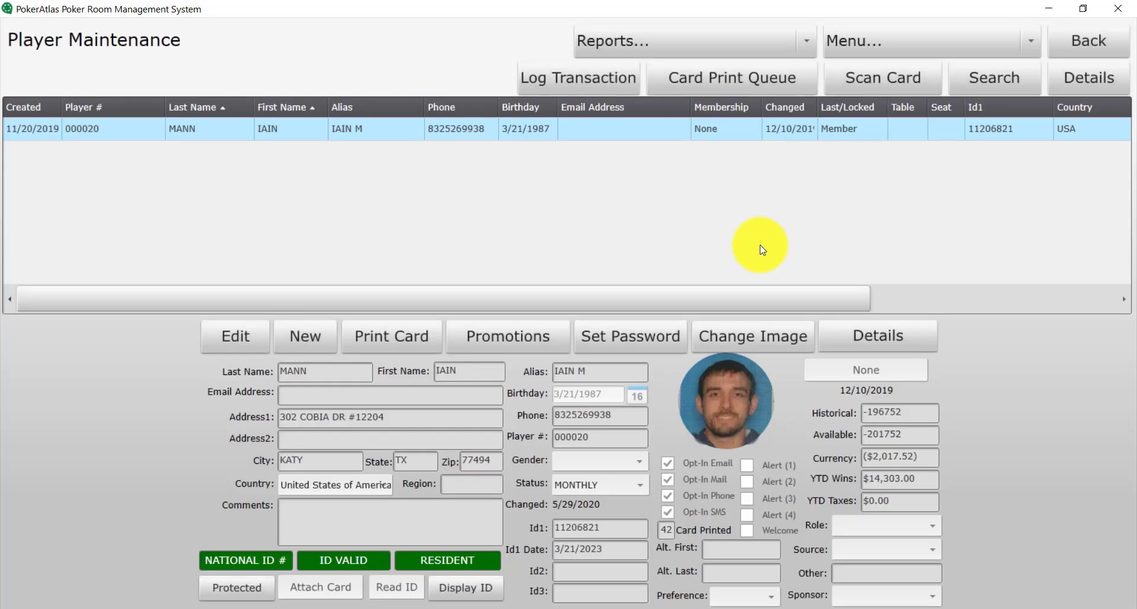
pyautogui.click(571, 87)
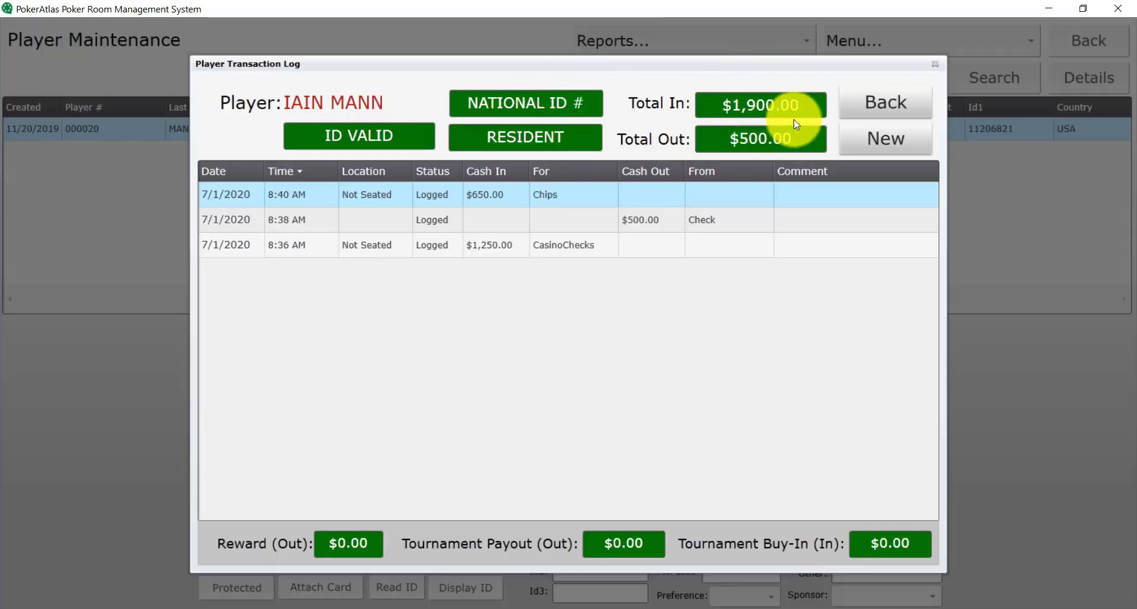
pyautogui.click(866, 109)
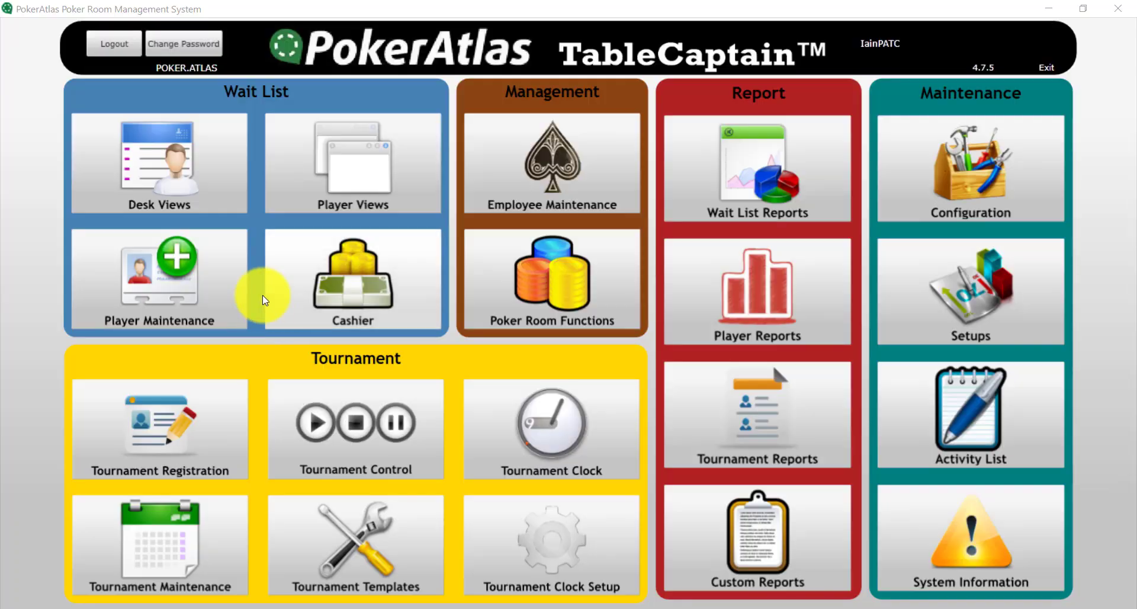
# Open the Poker Wait List desk view, search for the player by name and select his entry
pyautogui.click(217, 195)
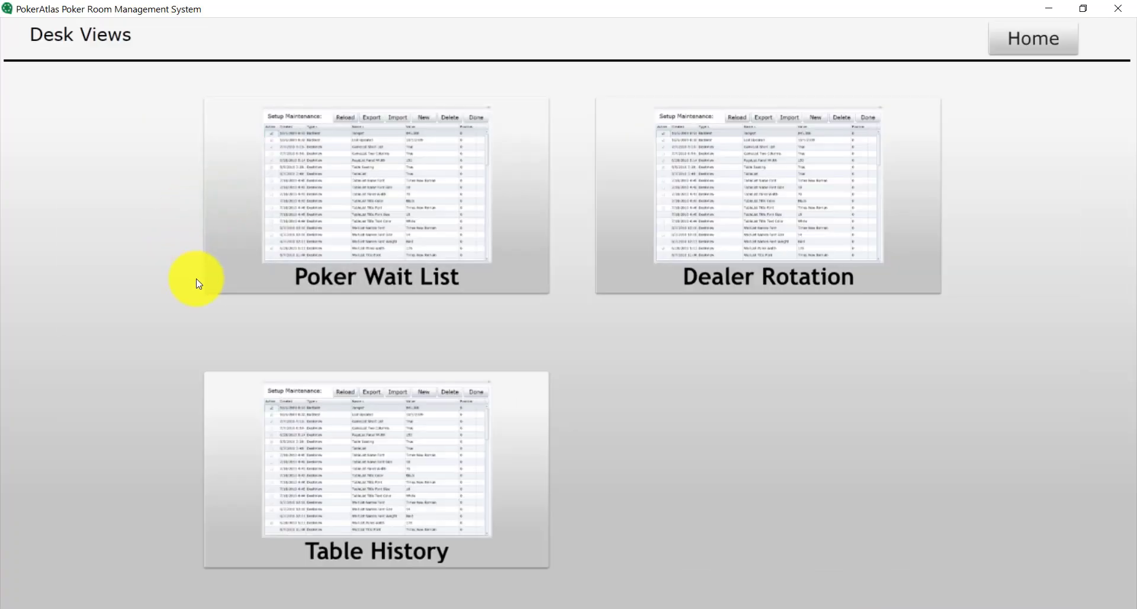
pyautogui.click(377, 235)
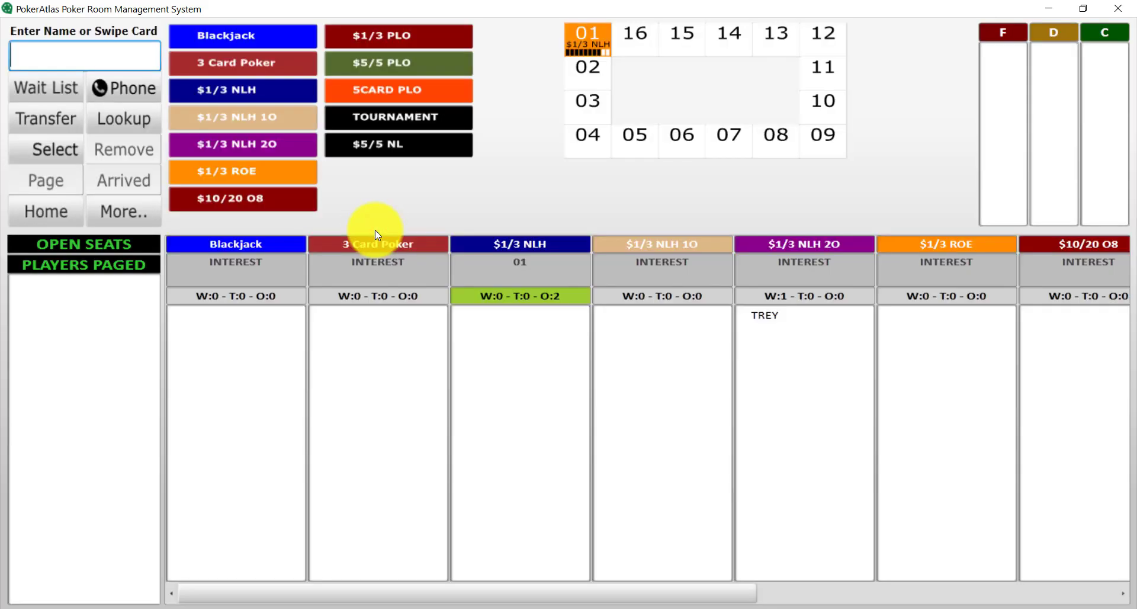
pyautogui.click(141, 123)
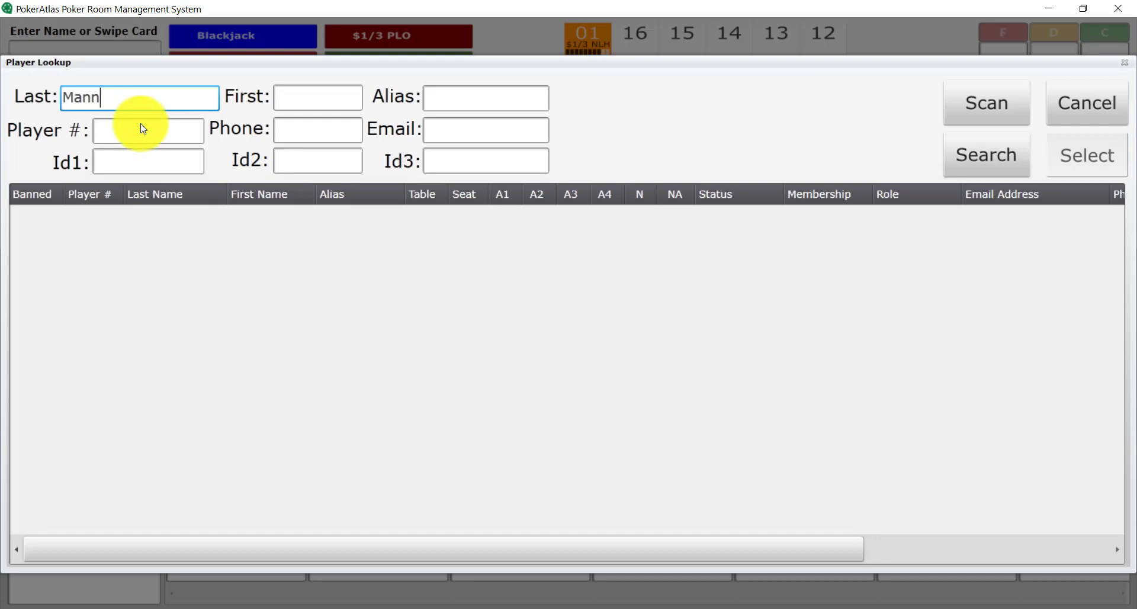
pyautogui.press('Tab')
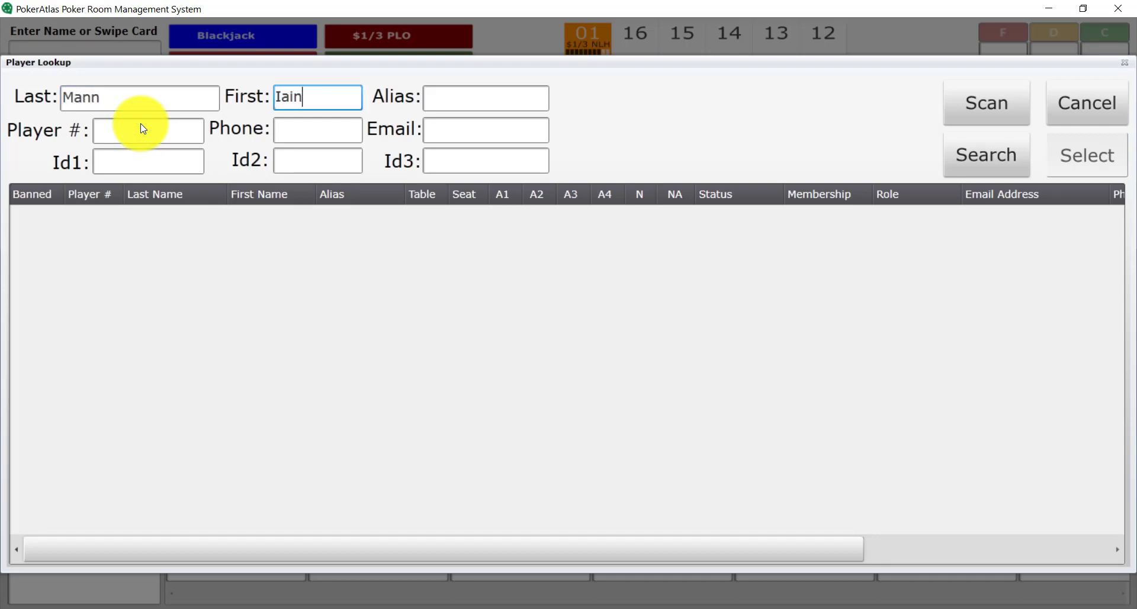
pyautogui.press('Return')
pyautogui.click(1080, 162)
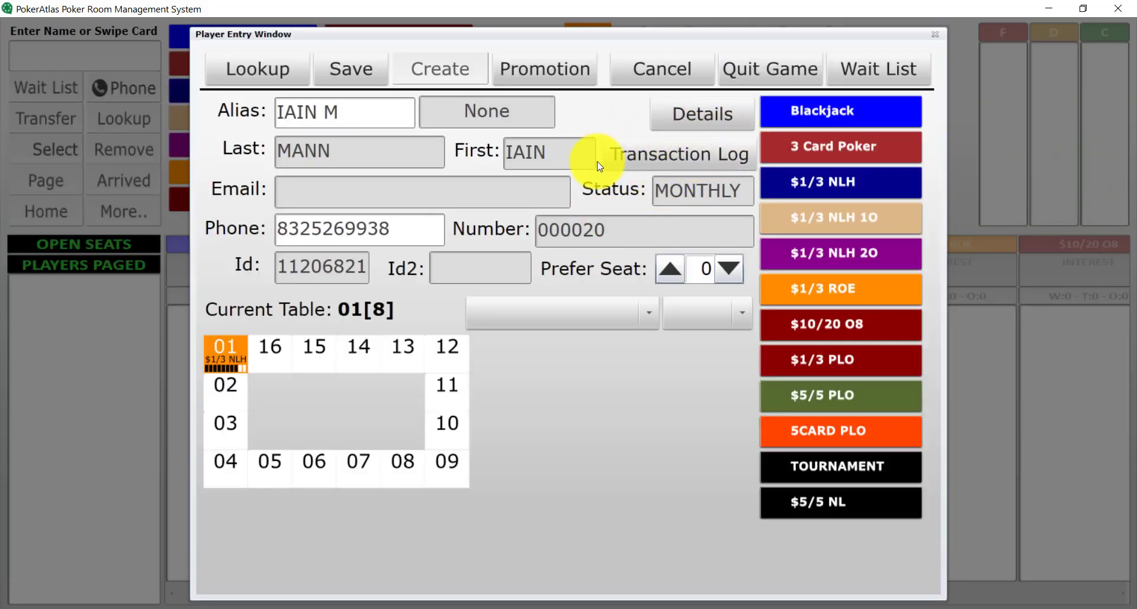
# Save a $500 Purchase Casino Checks cash-in from his log, then close the player entry
pyautogui.click(664, 148)
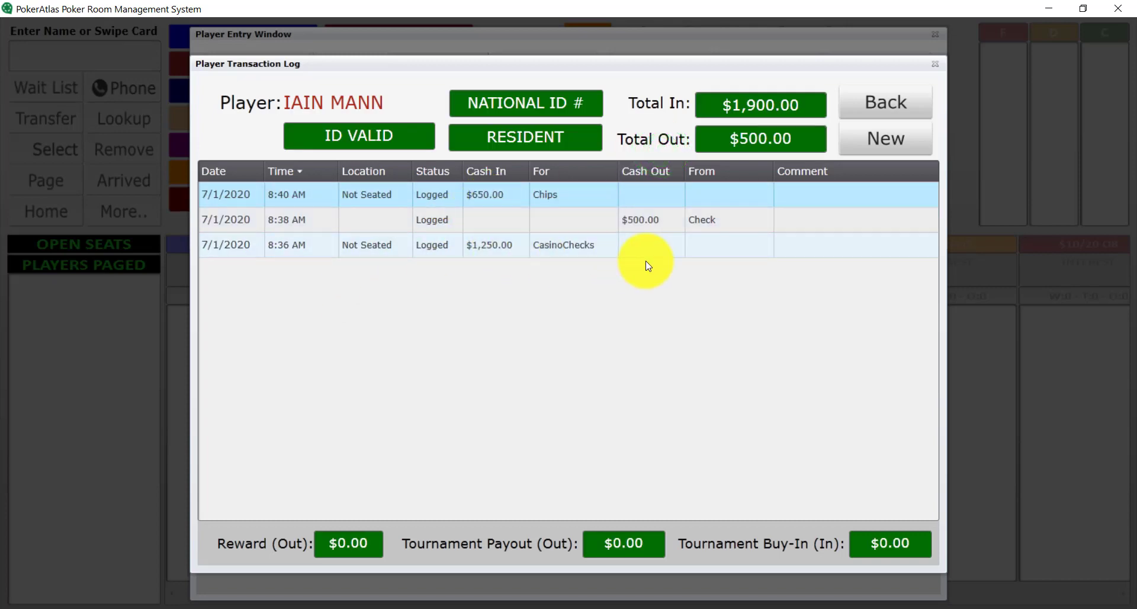
pyautogui.click(905, 148)
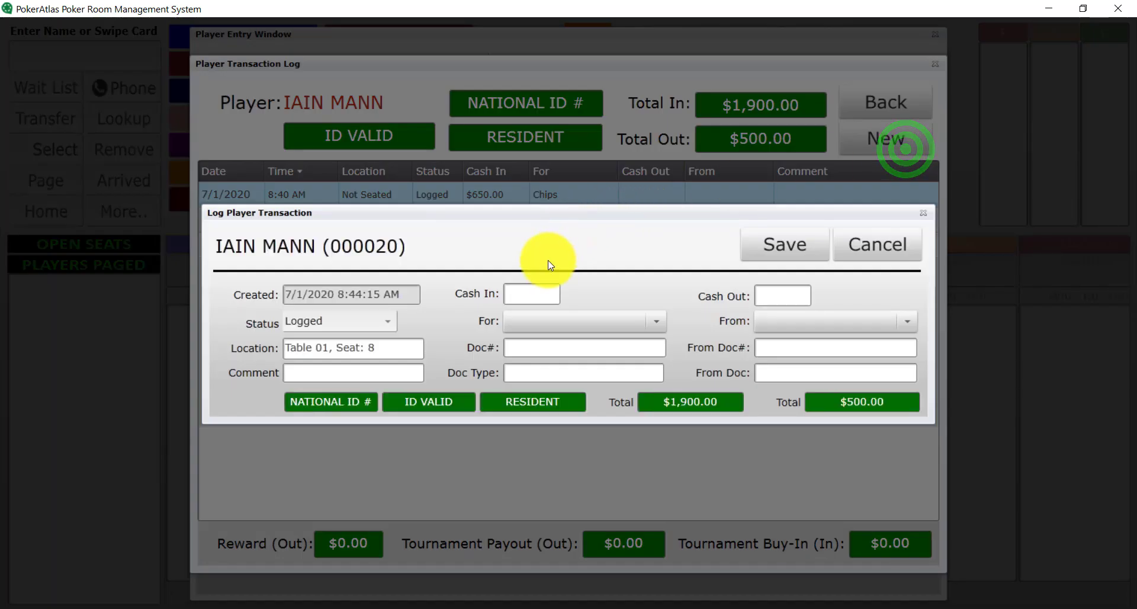
pyautogui.click(535, 290)
pyautogui.write('500')
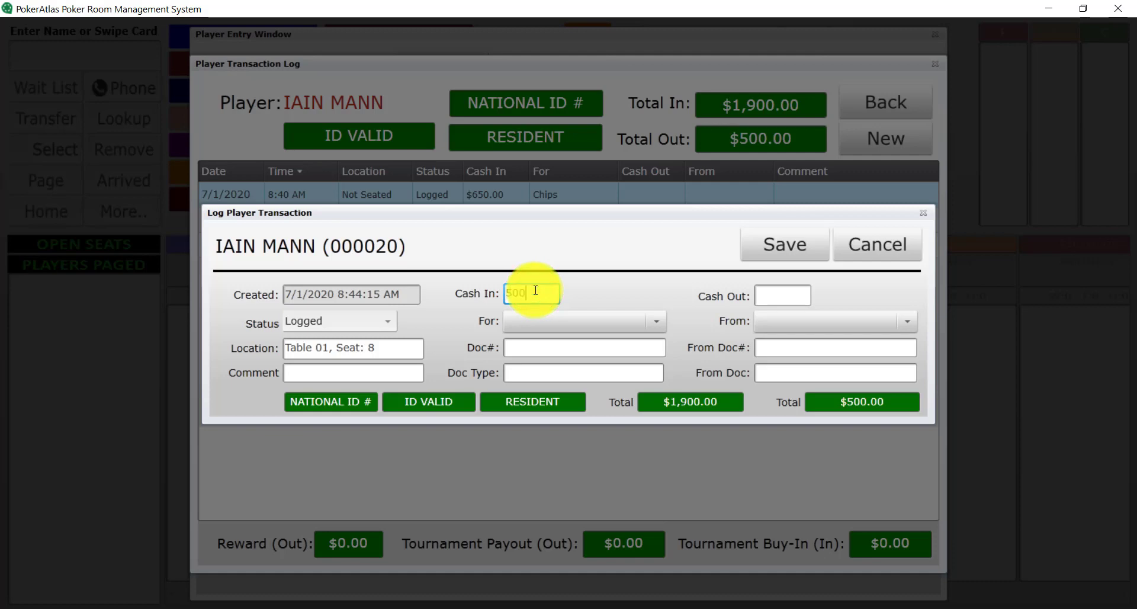
pyautogui.click(548, 323)
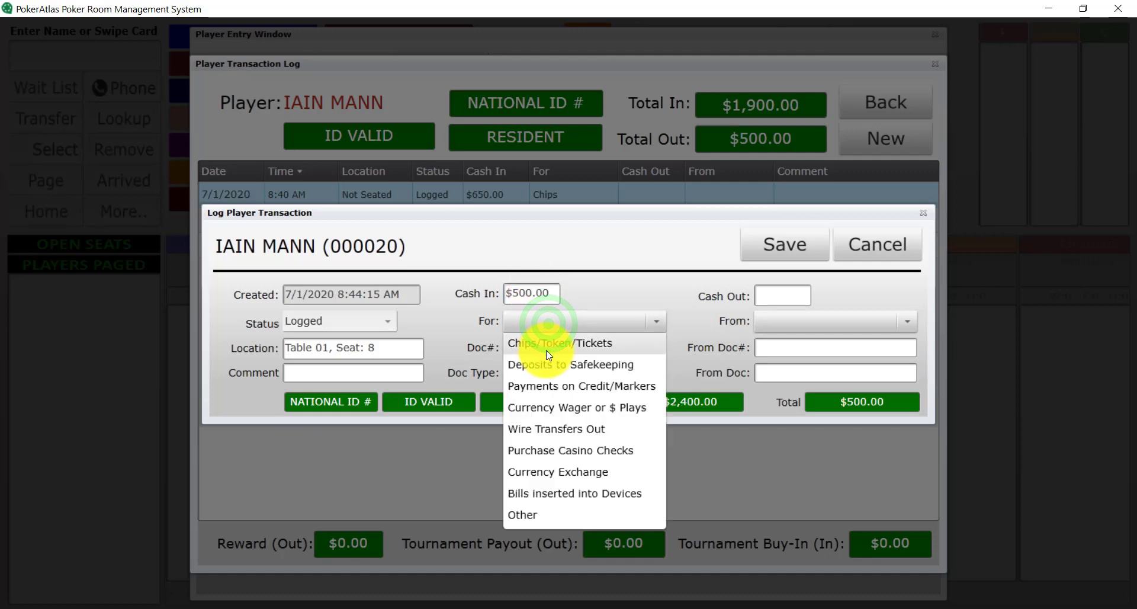
pyautogui.click(554, 449)
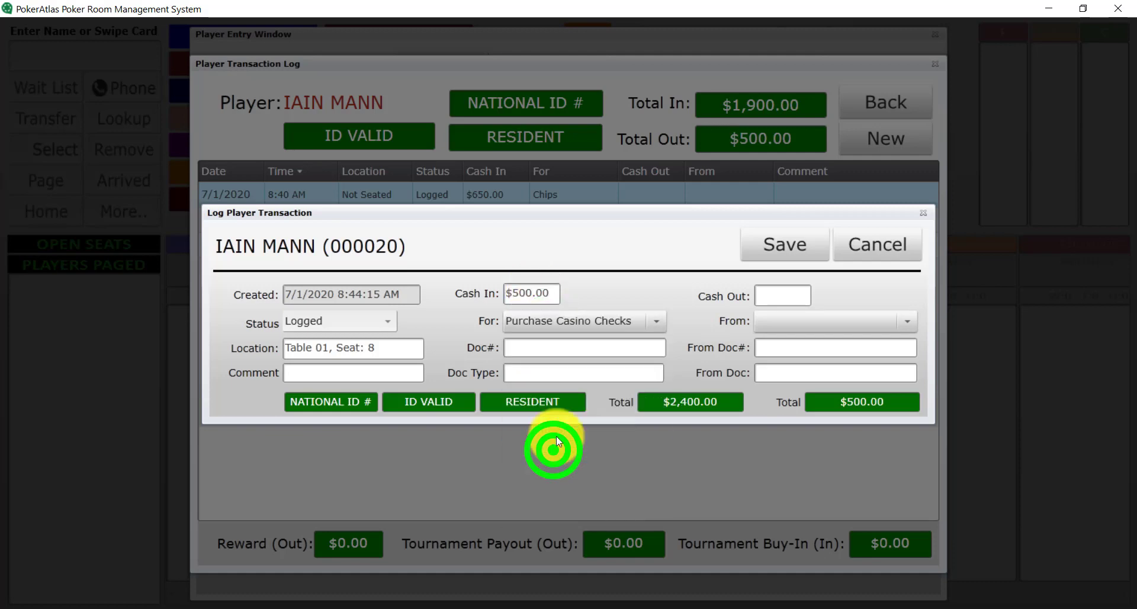
pyautogui.click(794, 258)
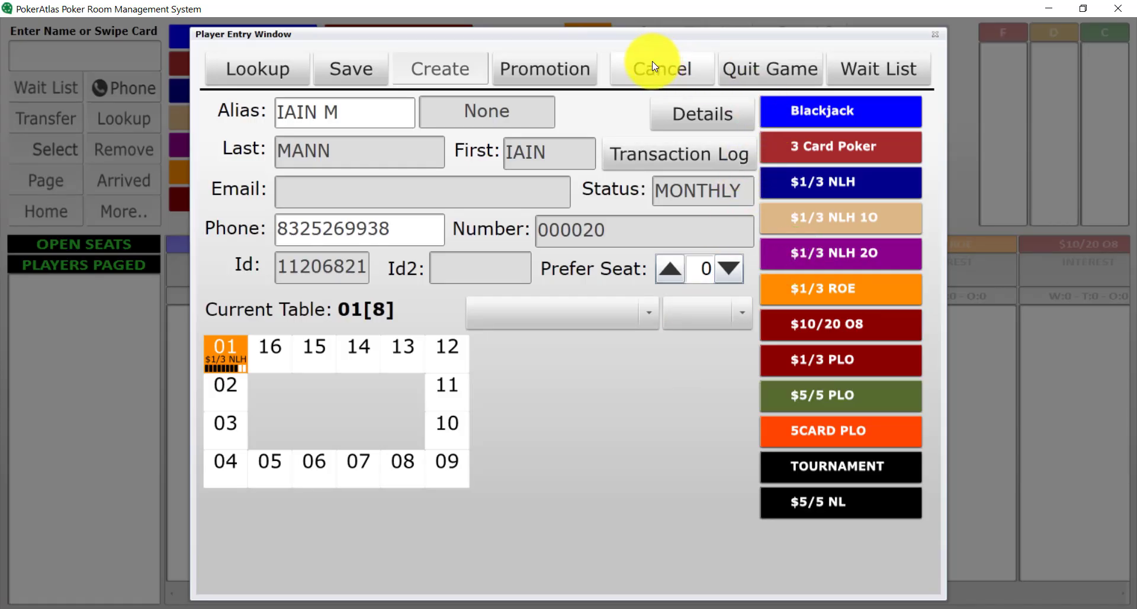
pyautogui.click(654, 76)
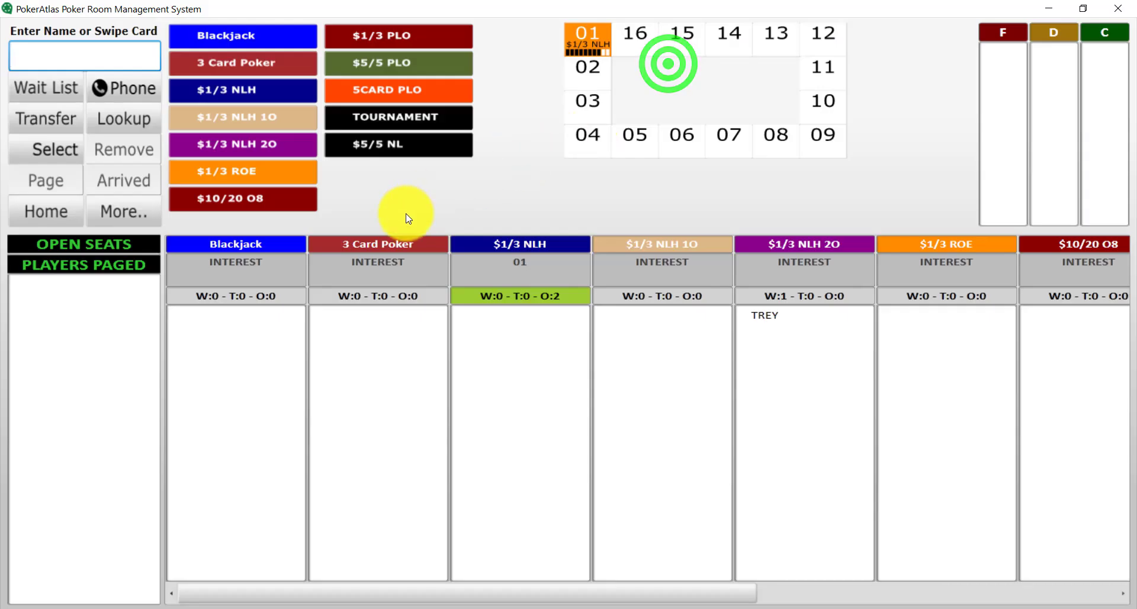
# Open table 01's seating view and the seat 8 player's transaction log
pyautogui.click(403, 215)
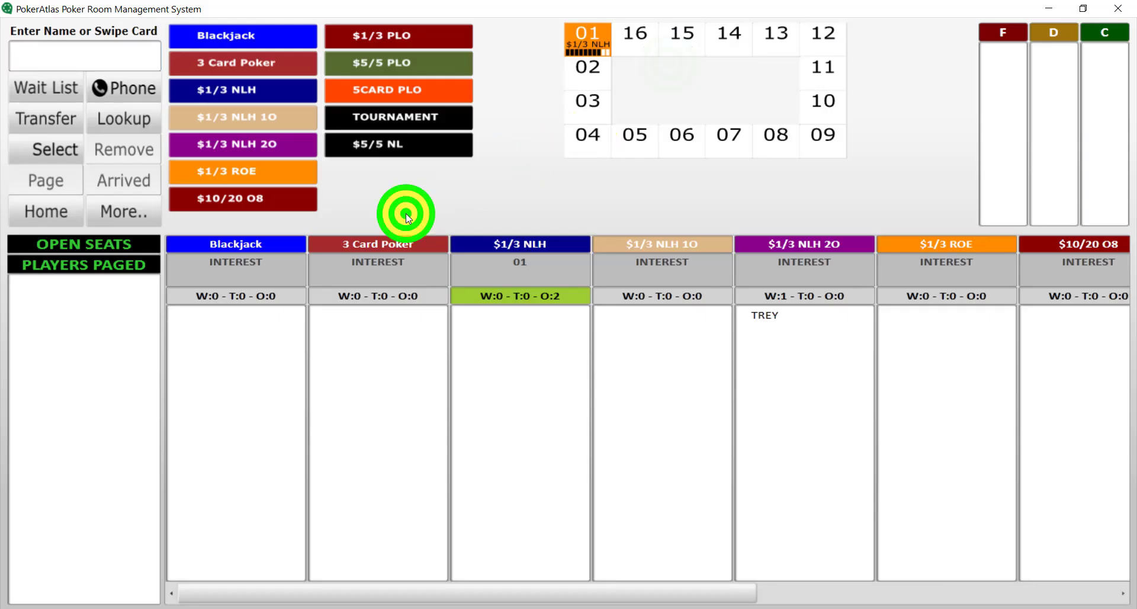
pyautogui.click(583, 34)
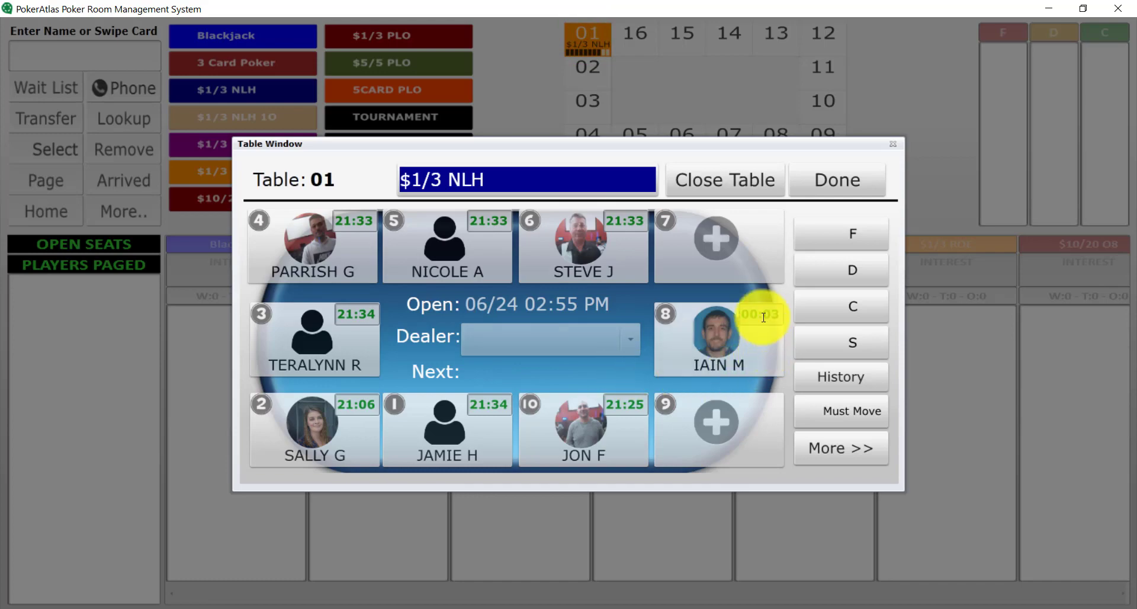
pyautogui.click(731, 334)
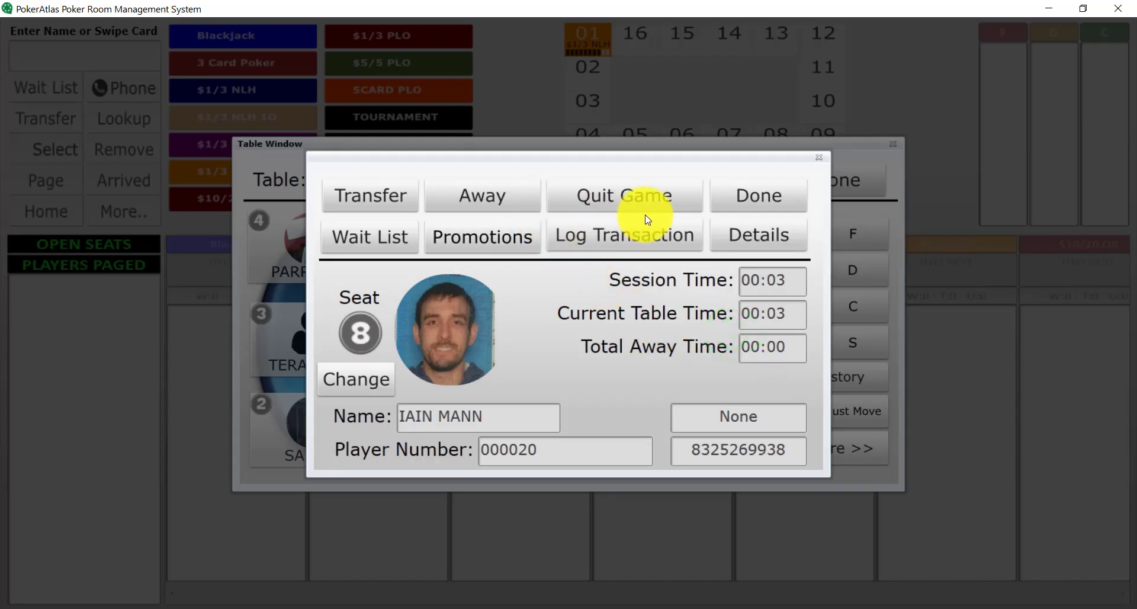
pyautogui.click(586, 238)
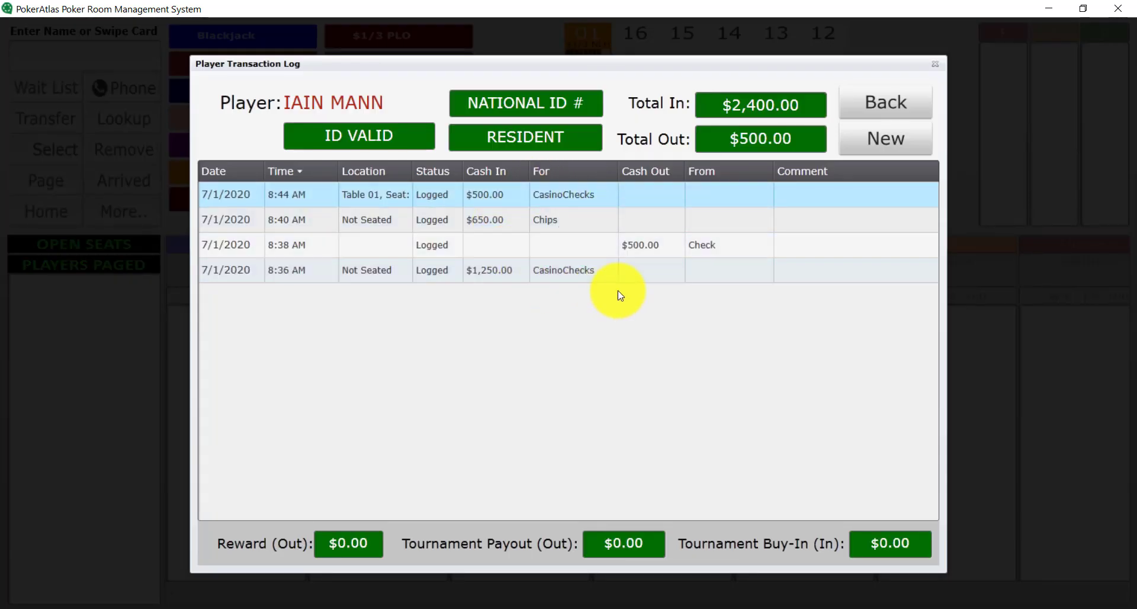
# Save a $1,000 Chips/Token/Tickets cash-in and close the seat 8 details
pyautogui.click(858, 142)
pyautogui.click(533, 297)
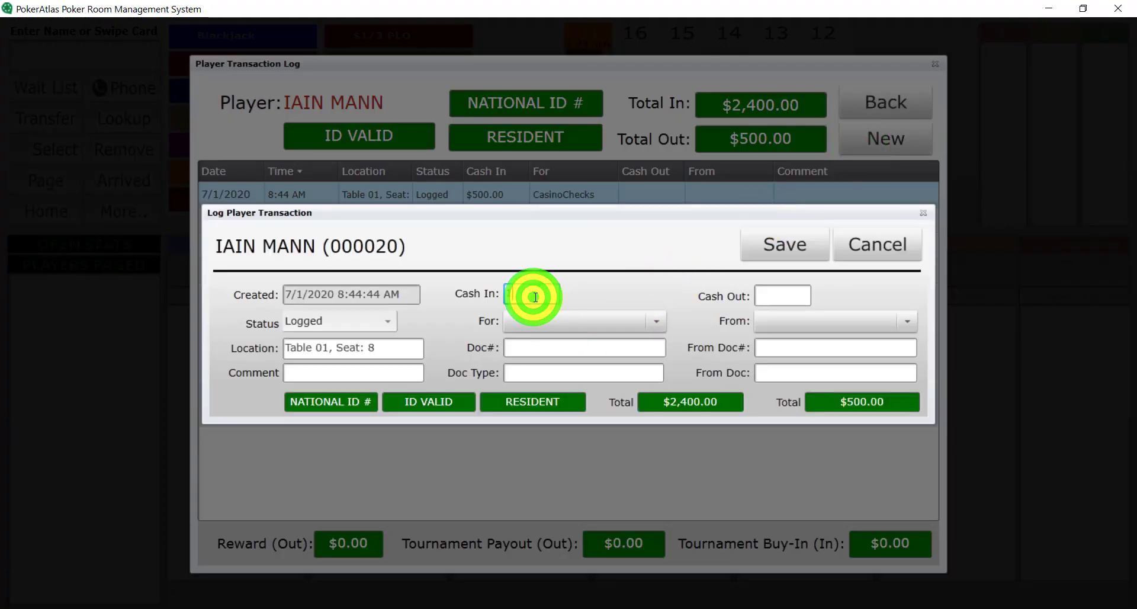
pyautogui.write('1000')
pyautogui.click(538, 318)
pyautogui.click(545, 342)
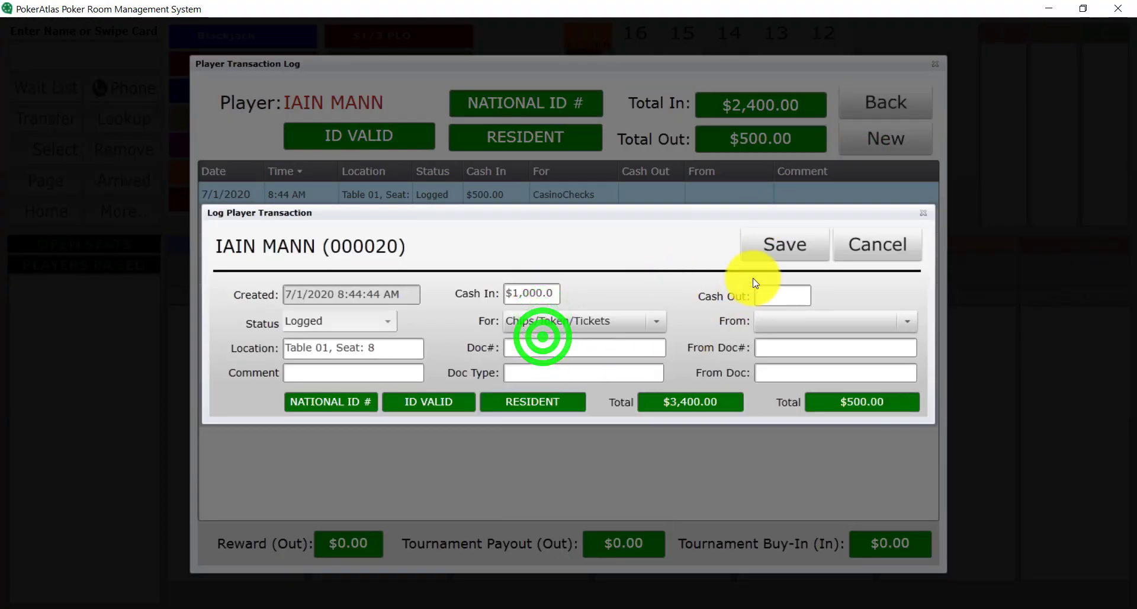
pyautogui.click(768, 245)
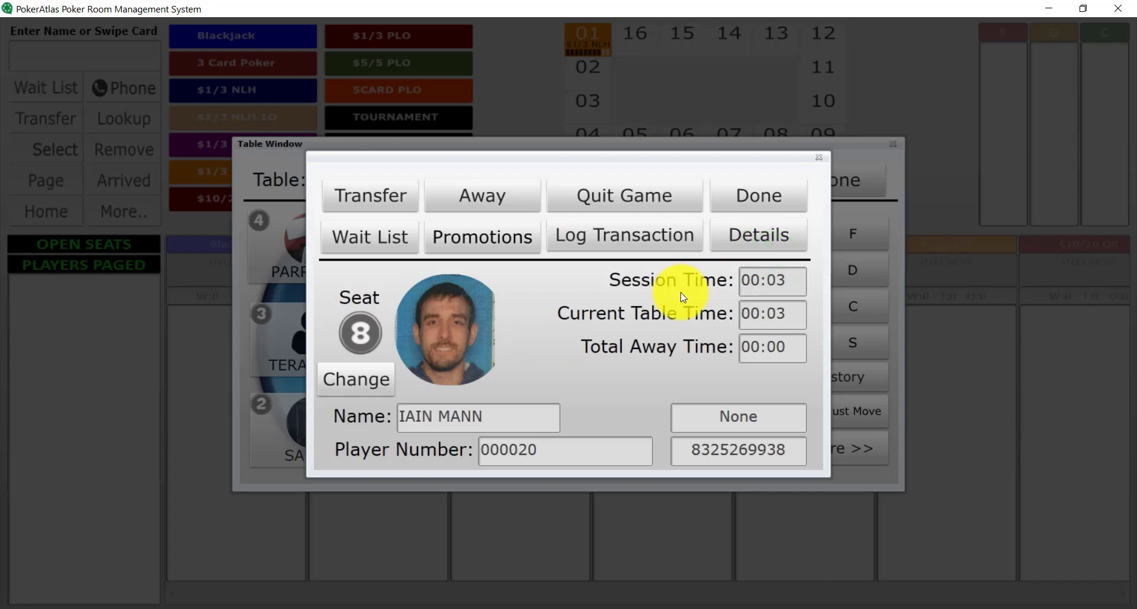
pyautogui.click(770, 194)
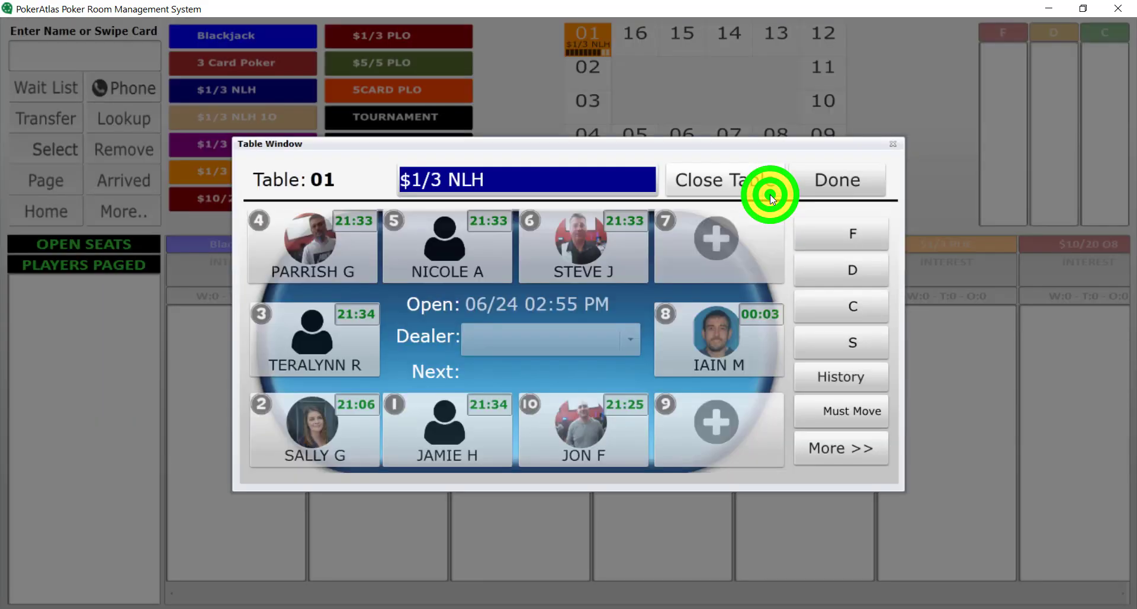
# List the players seated at table 01 and open the seat 8 player's transaction log
pyautogui.click(822, 184)
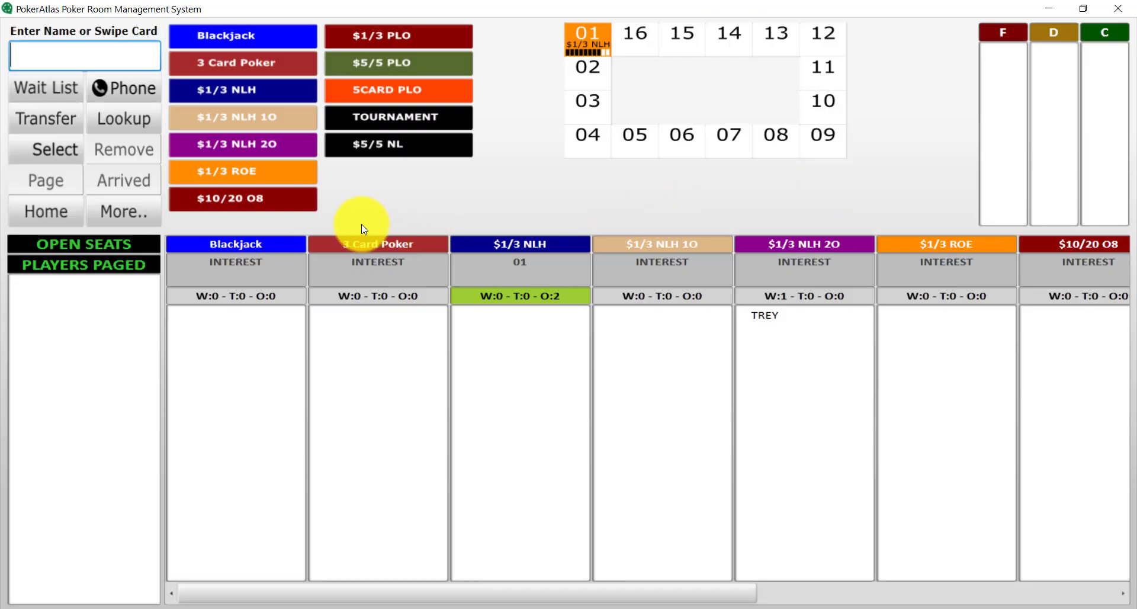
pyautogui.click(151, 218)
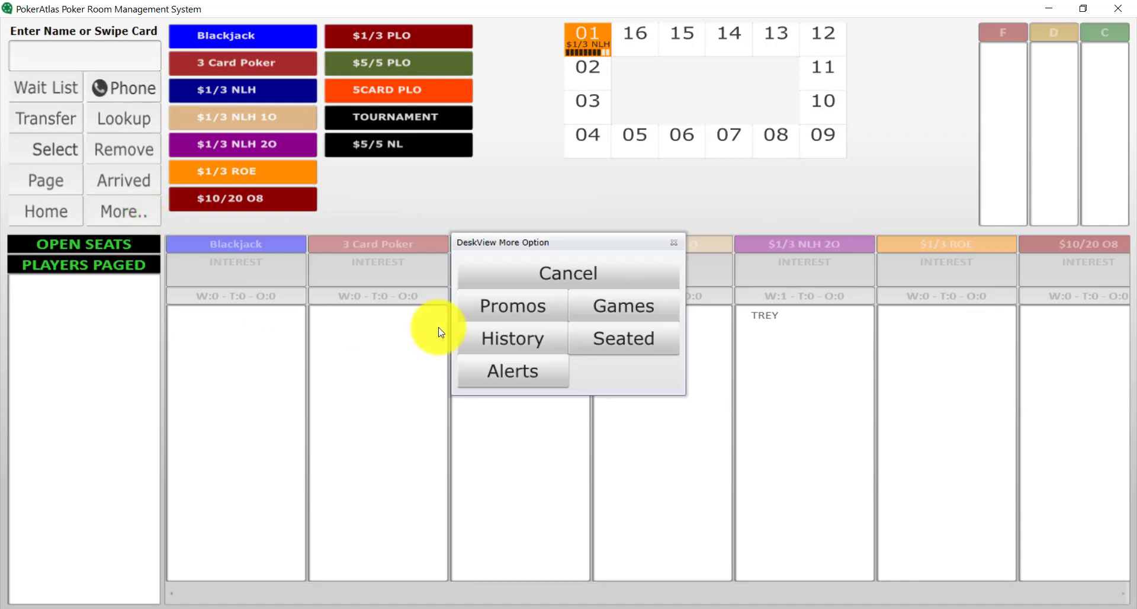
pyautogui.click(629, 328)
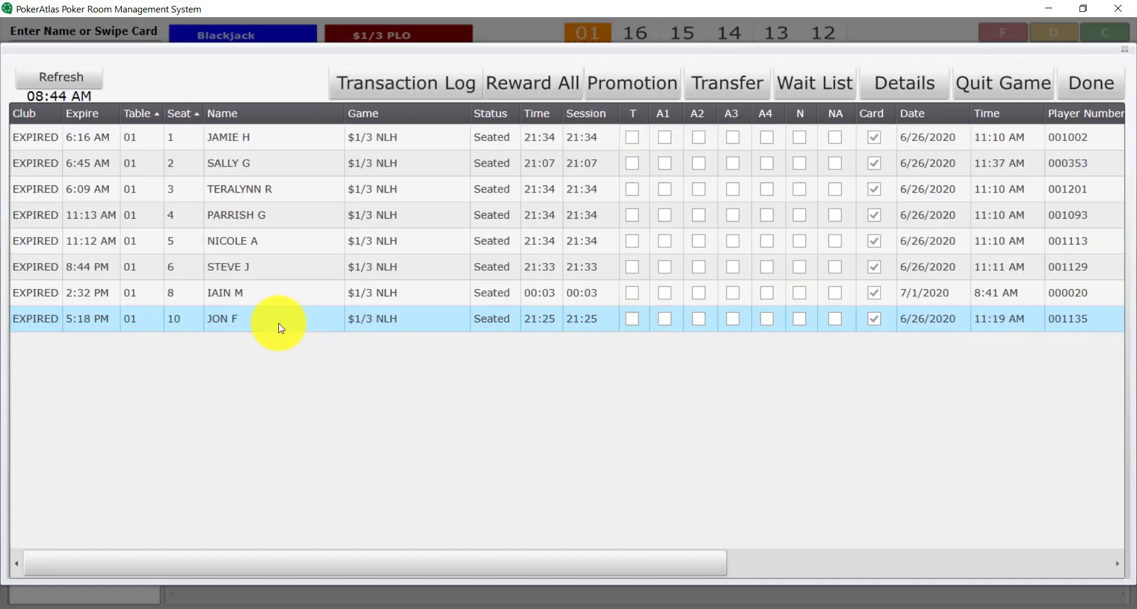
pyautogui.click(254, 293)
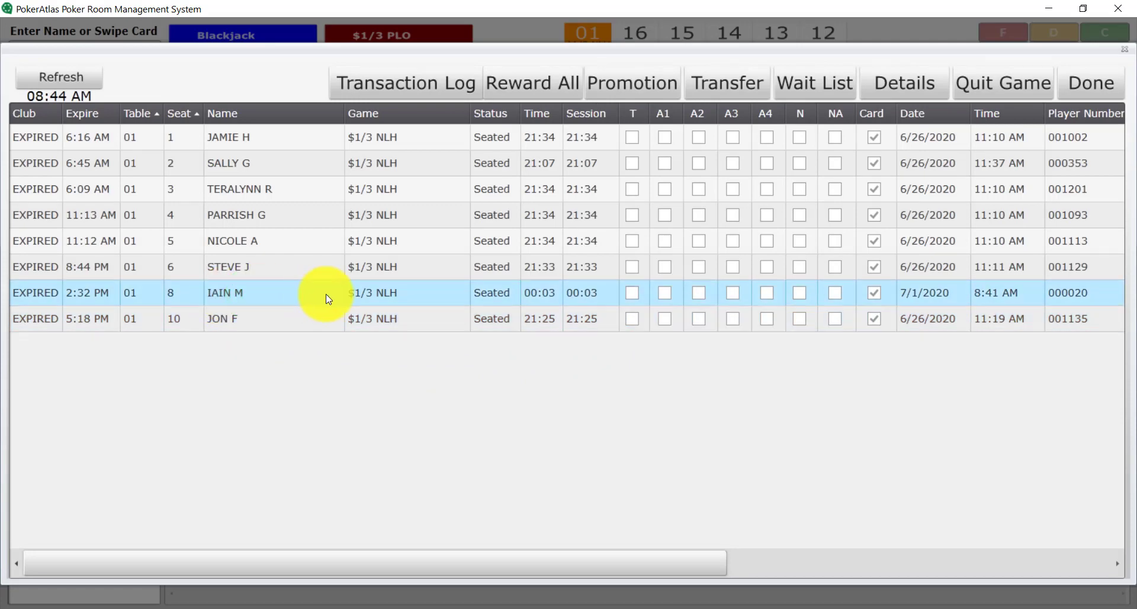
pyautogui.click(383, 95)
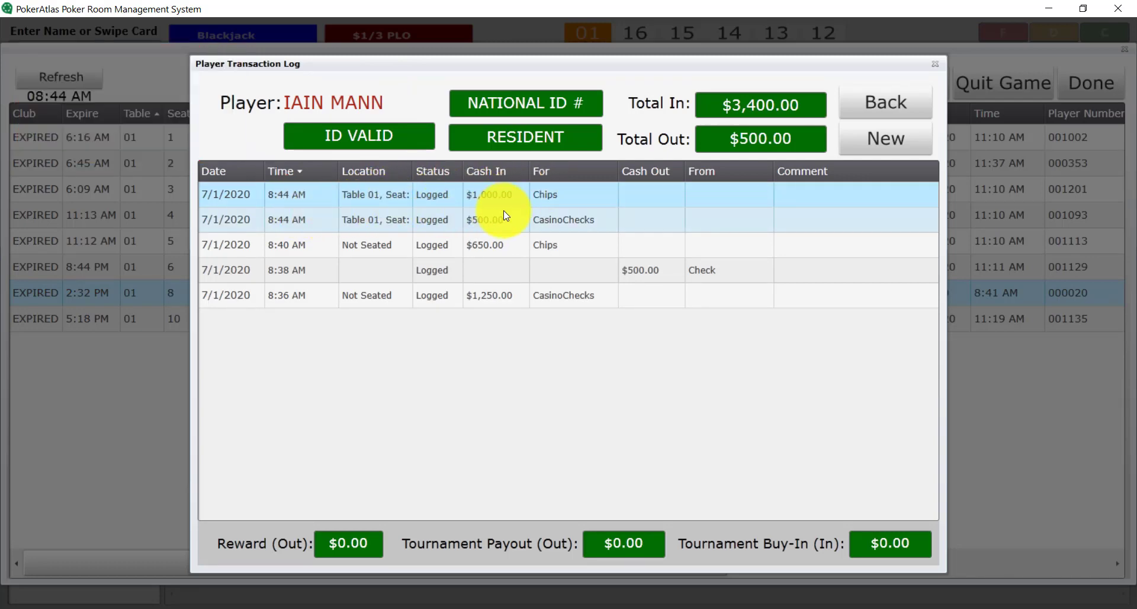
# Save a new $2,000 Purchase Casino Checks cash-in for him
pyautogui.click(862, 146)
pyautogui.click(540, 295)
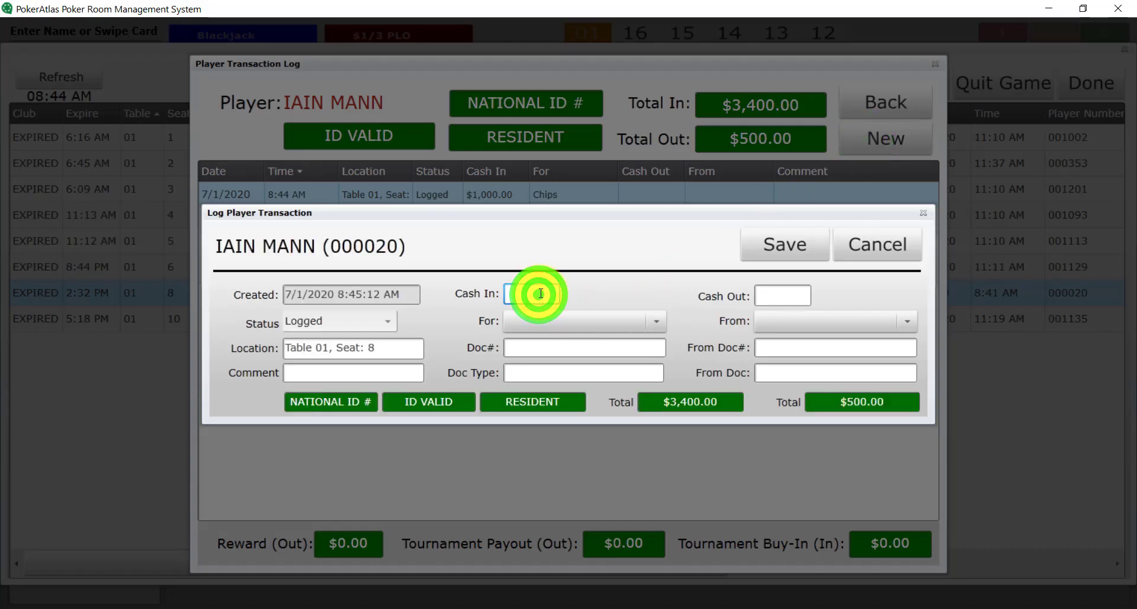
pyautogui.write('2000')
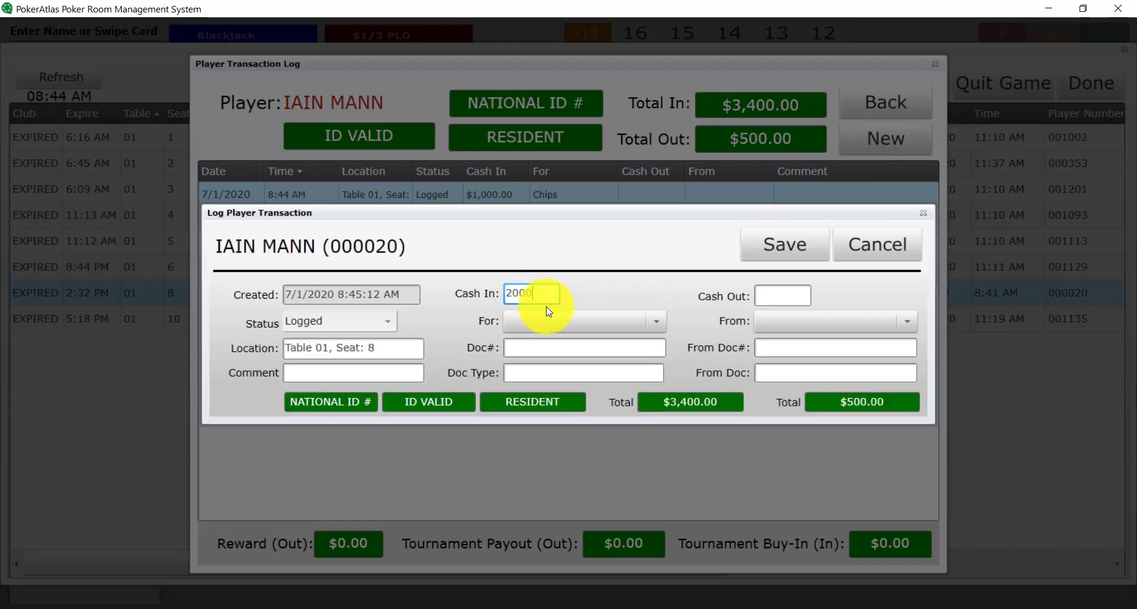
pyautogui.click(541, 318)
pyautogui.click(555, 452)
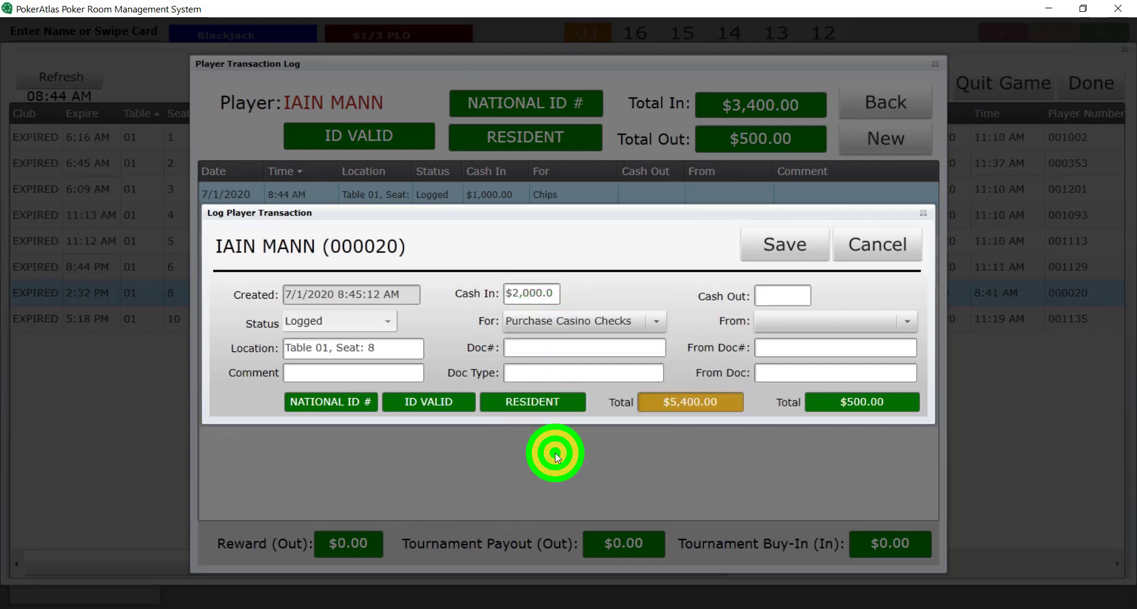
pyautogui.click(779, 246)
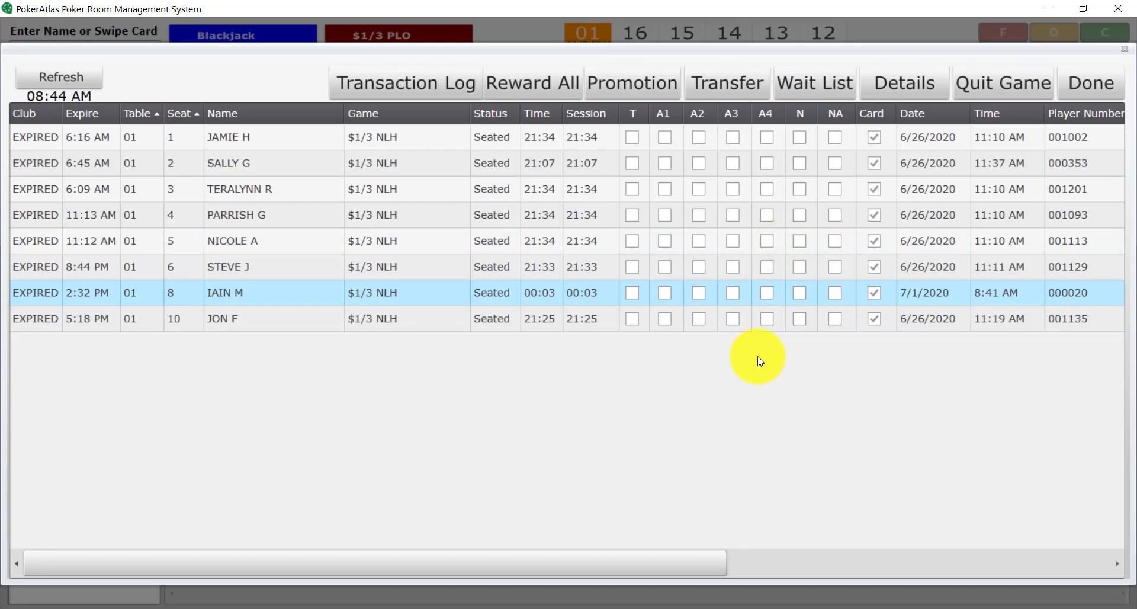
# Return home, open the Cashier's full Transaction Log and start a blank new transaction
pyautogui.click(1069, 95)
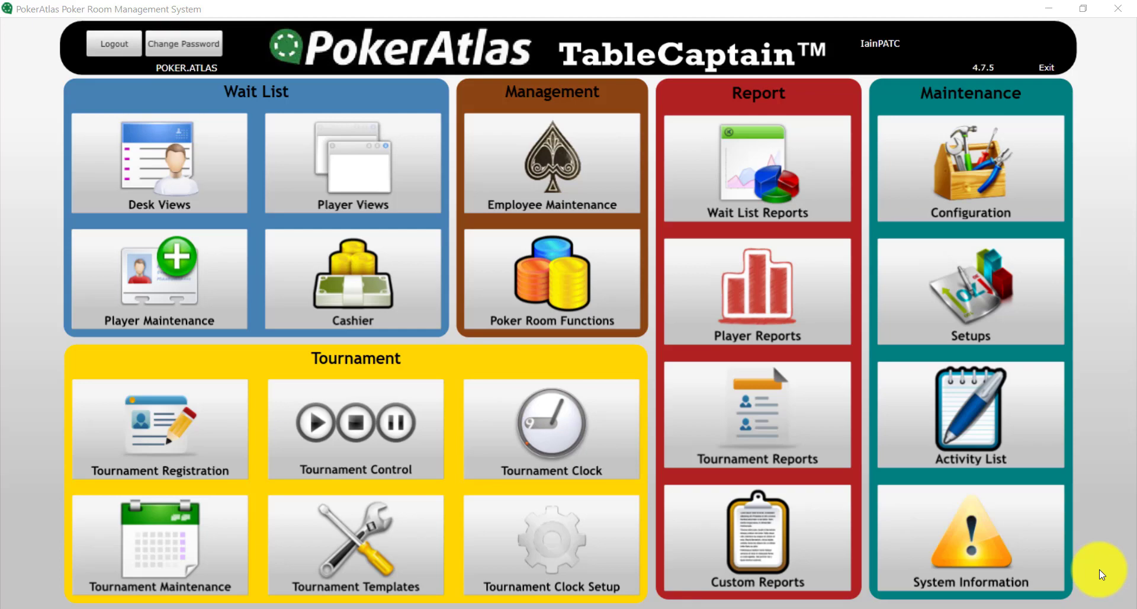
pyautogui.click(348, 284)
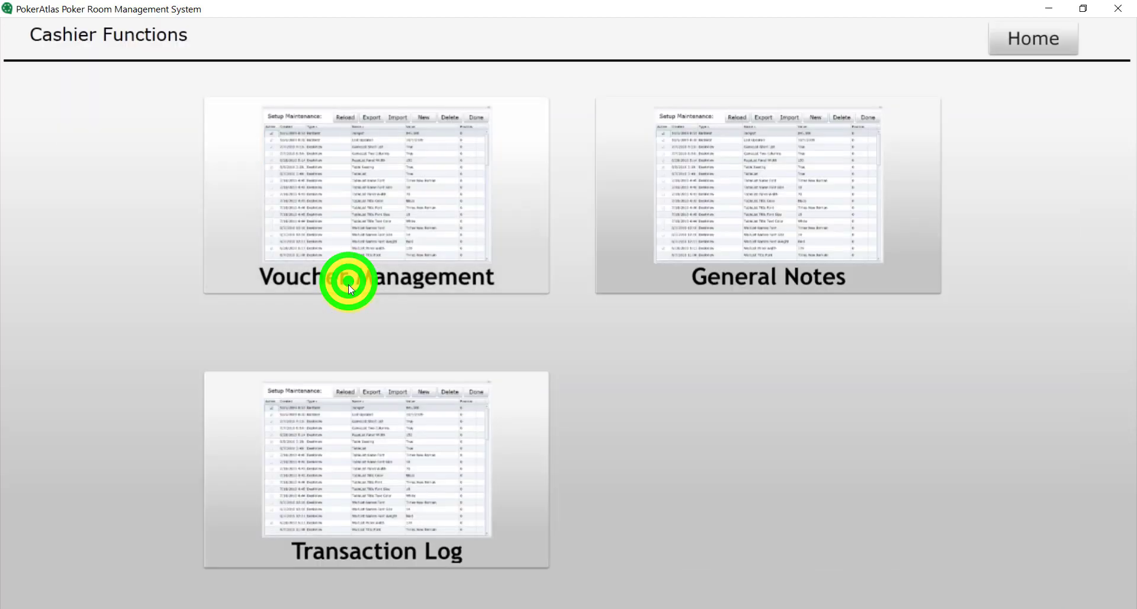
pyautogui.click(392, 497)
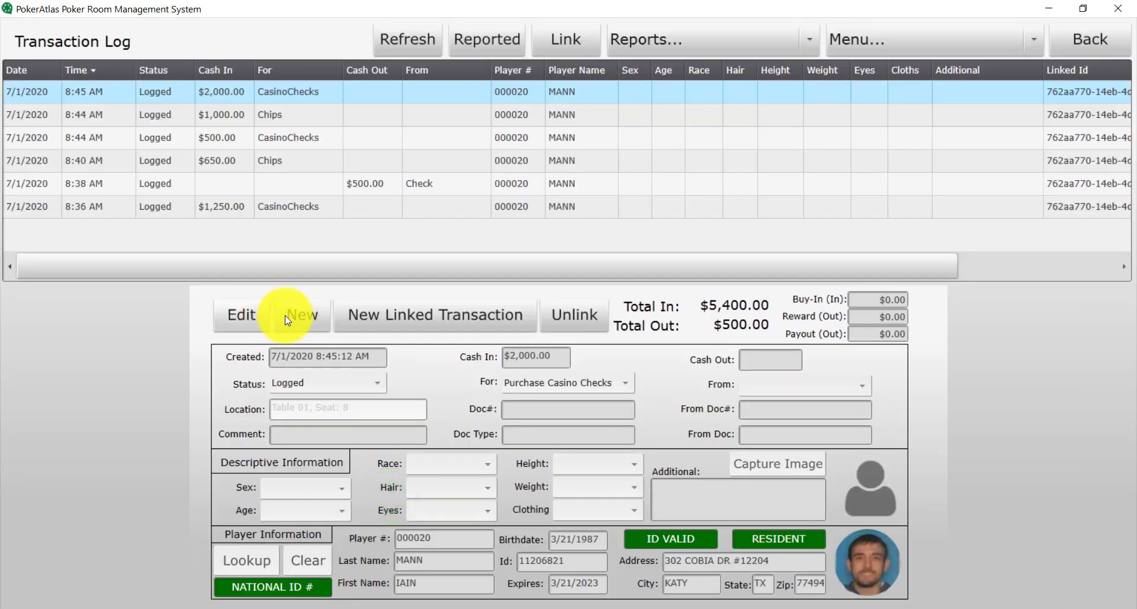
pyautogui.click(286, 315)
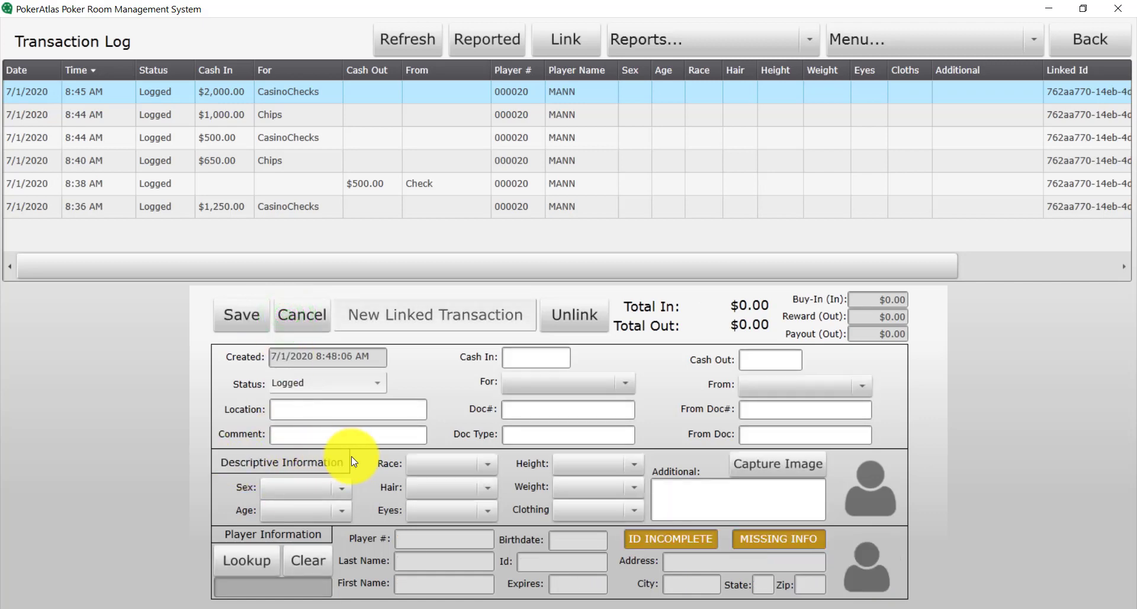
pyautogui.click(325, 486)
# Describe the customer as a White male aged 31-40 with brown hair and brown eyes
pyautogui.click(303, 509)
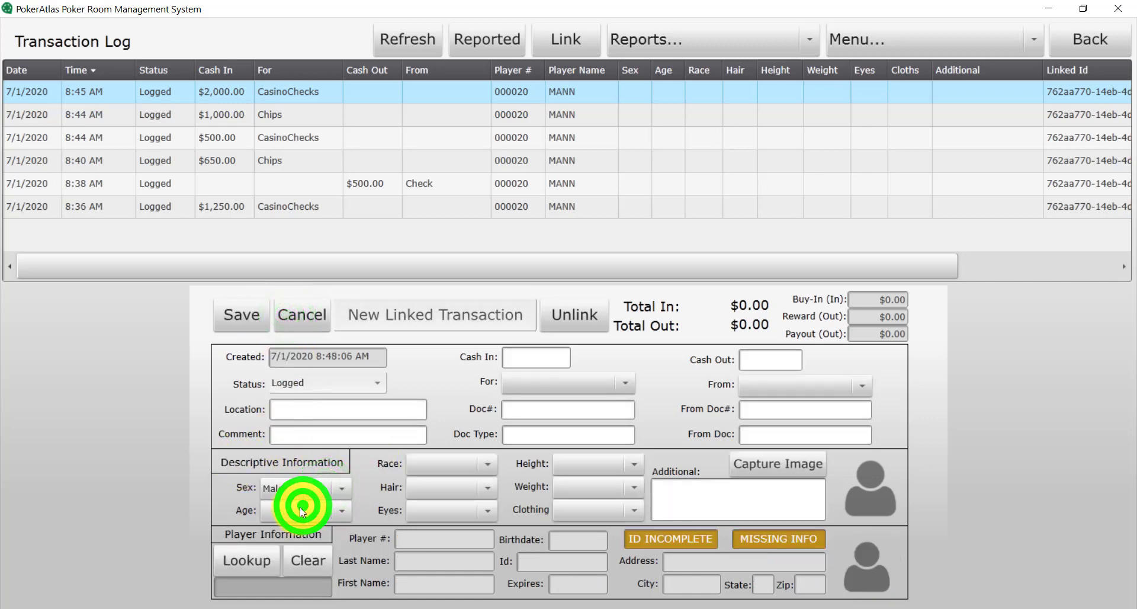
pyautogui.click(297, 508)
pyautogui.click(285, 414)
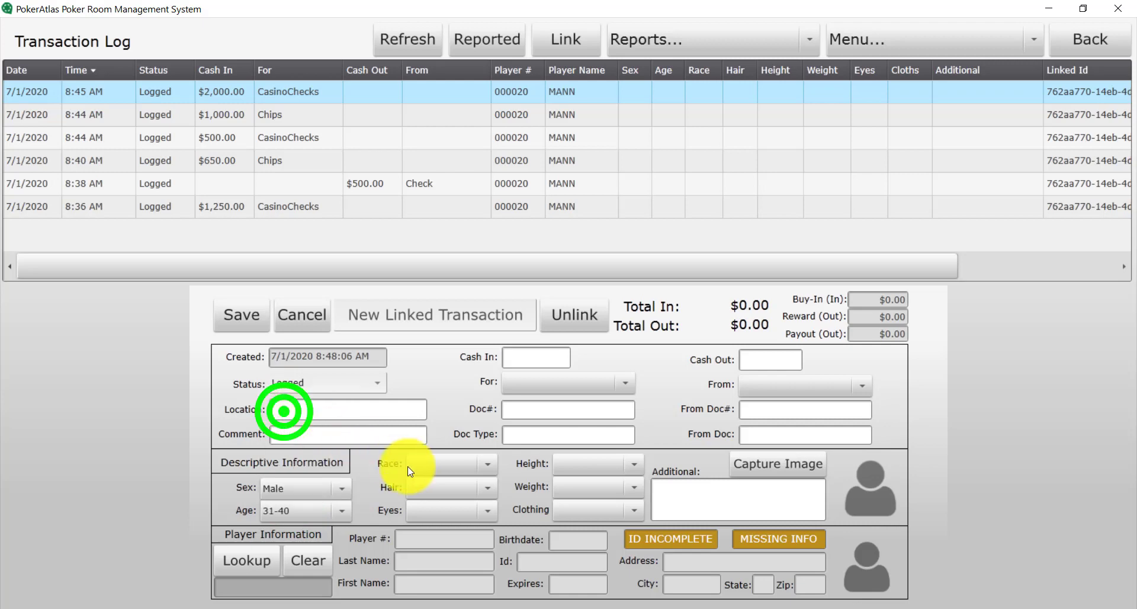
pyautogui.click(442, 466)
pyautogui.click(452, 336)
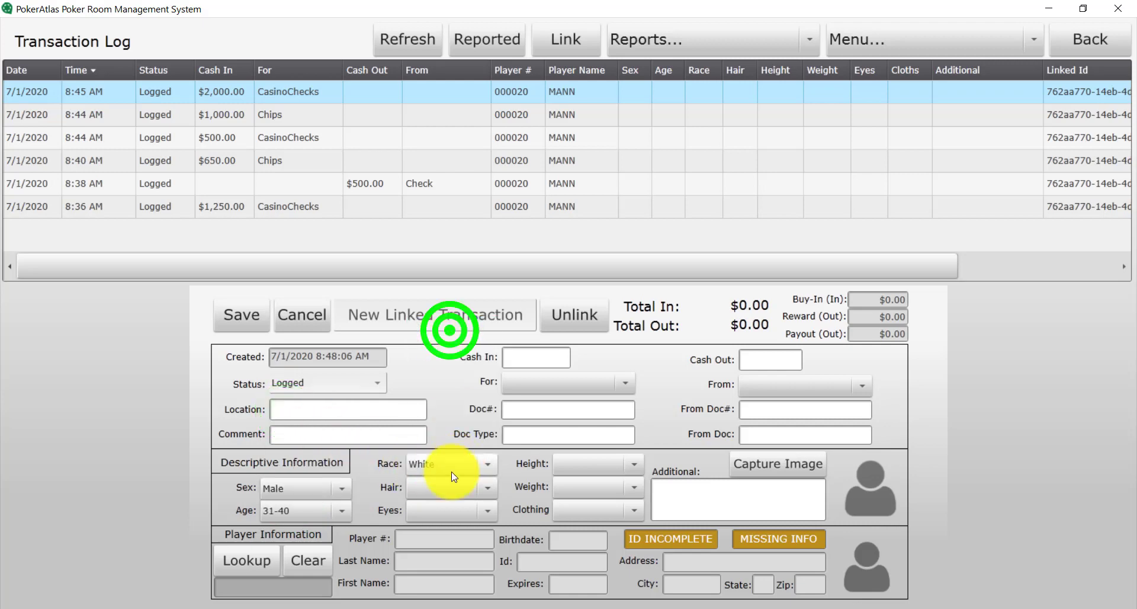
pyautogui.click(446, 486)
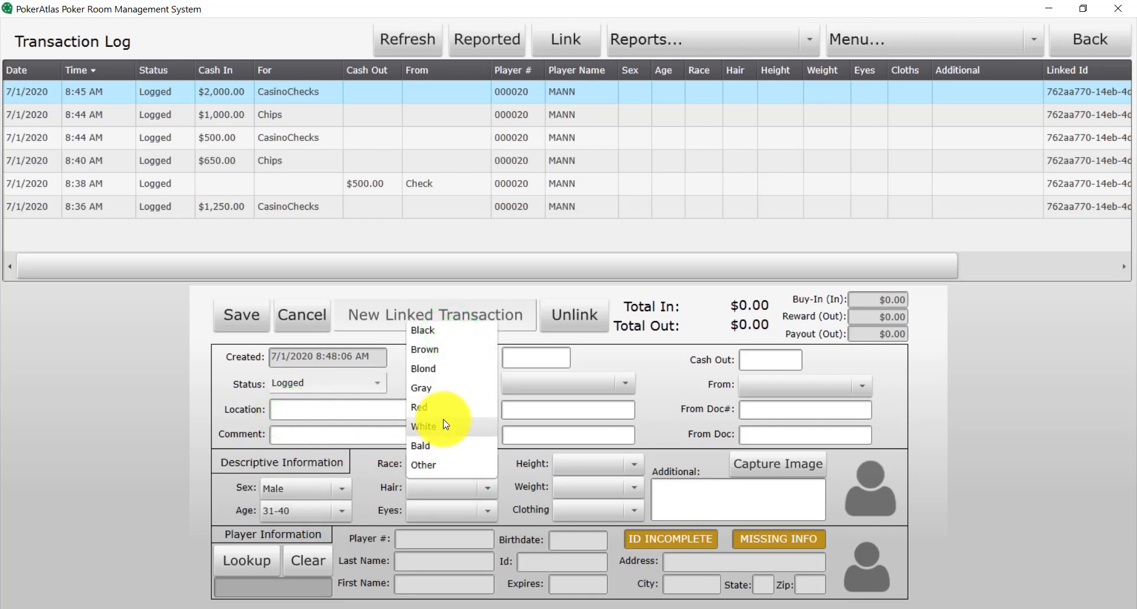
pyautogui.click(425, 350)
pyautogui.click(450, 514)
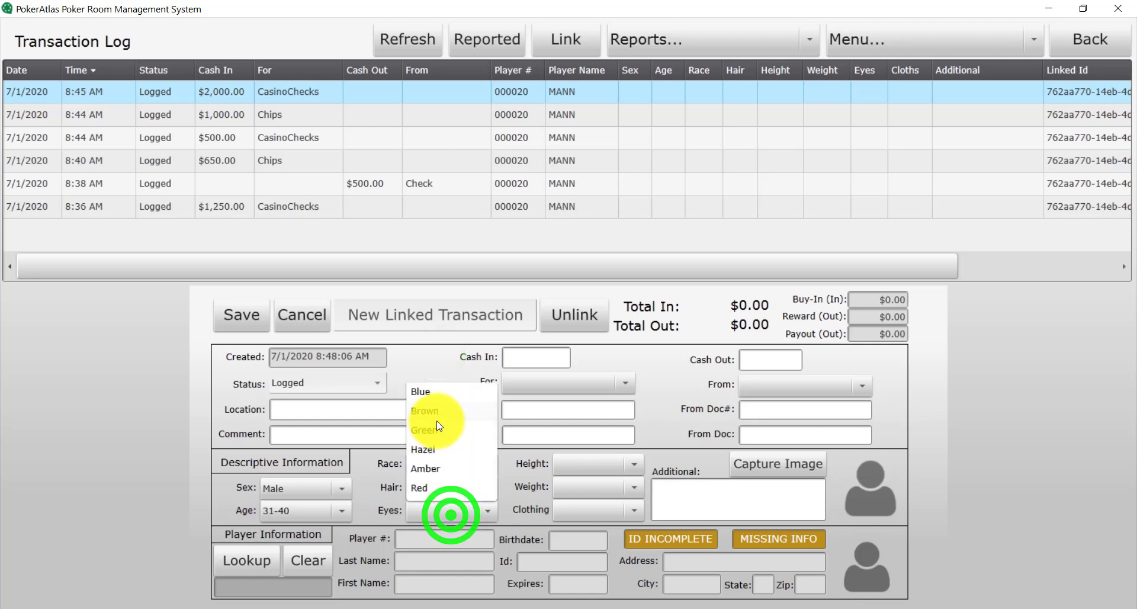
pyautogui.click(438, 412)
# Set the customer's height to 5'6" - 6', weight to Medium and clothing to Jeans
pyautogui.click(577, 463)
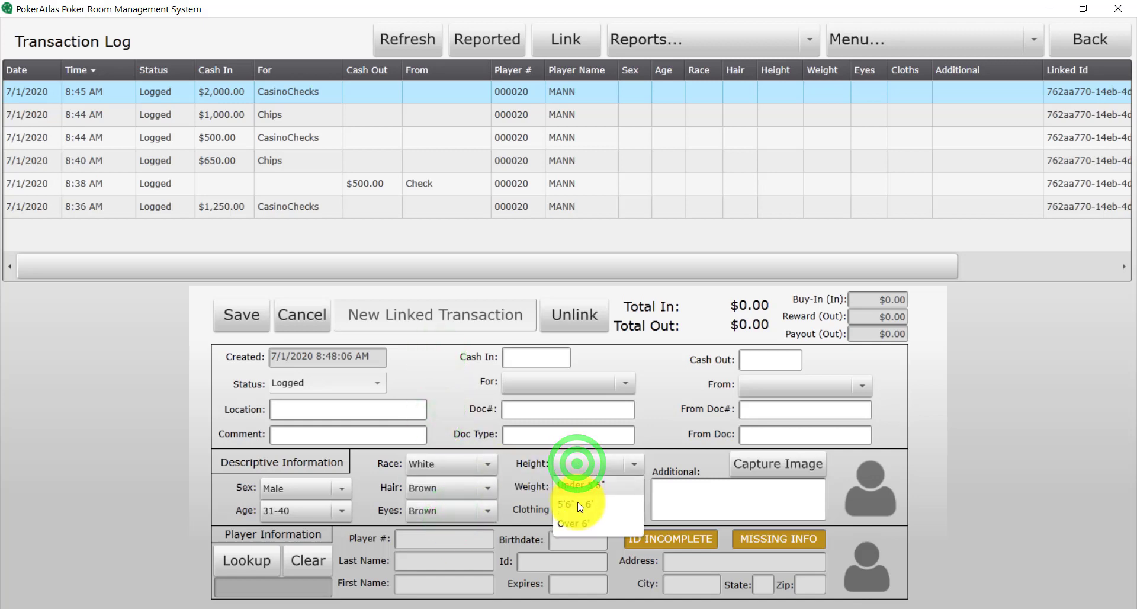
pyautogui.click(578, 503)
pyautogui.click(577, 481)
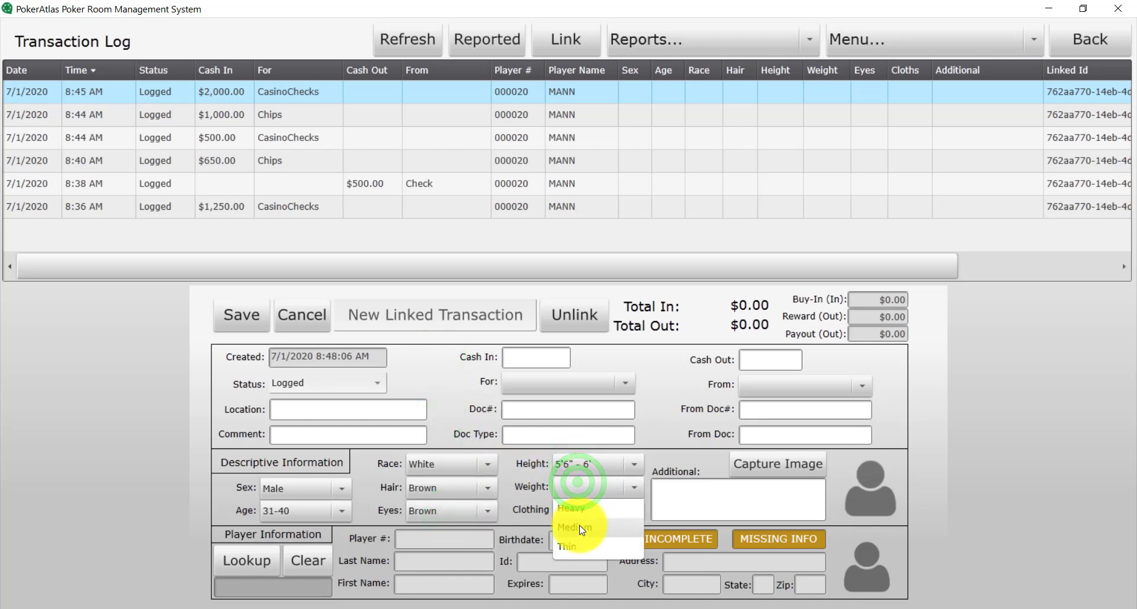
pyautogui.click(580, 527)
pyautogui.click(578, 511)
pyautogui.click(567, 392)
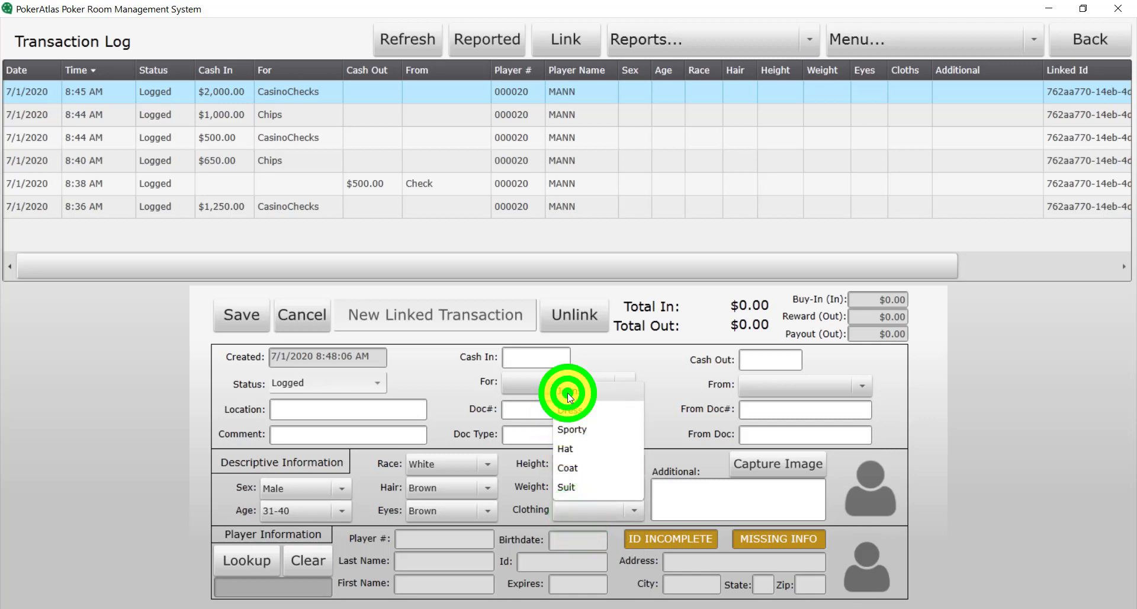
# Enter a 2,000 cash-out paid from Chips/Token/Tickets and save the entry
pyautogui.click(762, 360)
pyautogui.write('2,0')
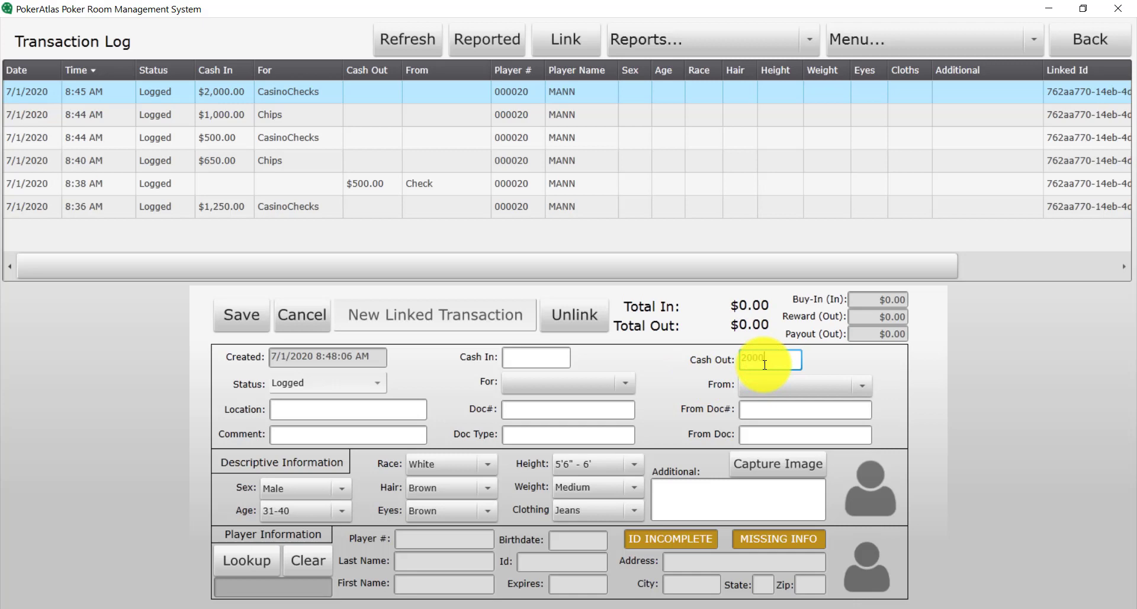
pyautogui.write('00')
pyautogui.click(752, 392)
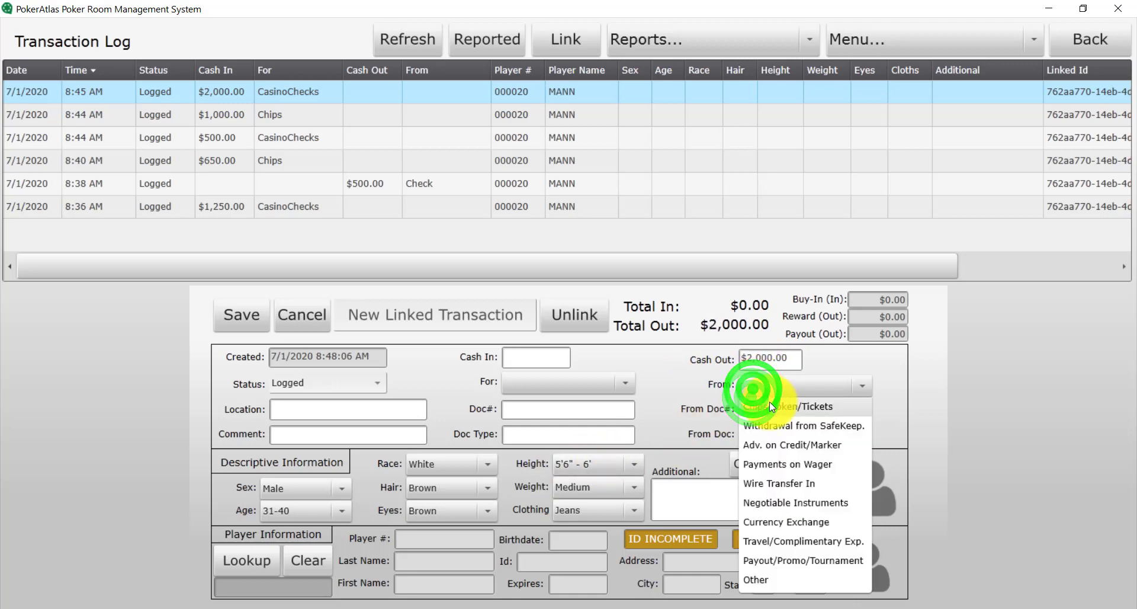
pyautogui.click(769, 406)
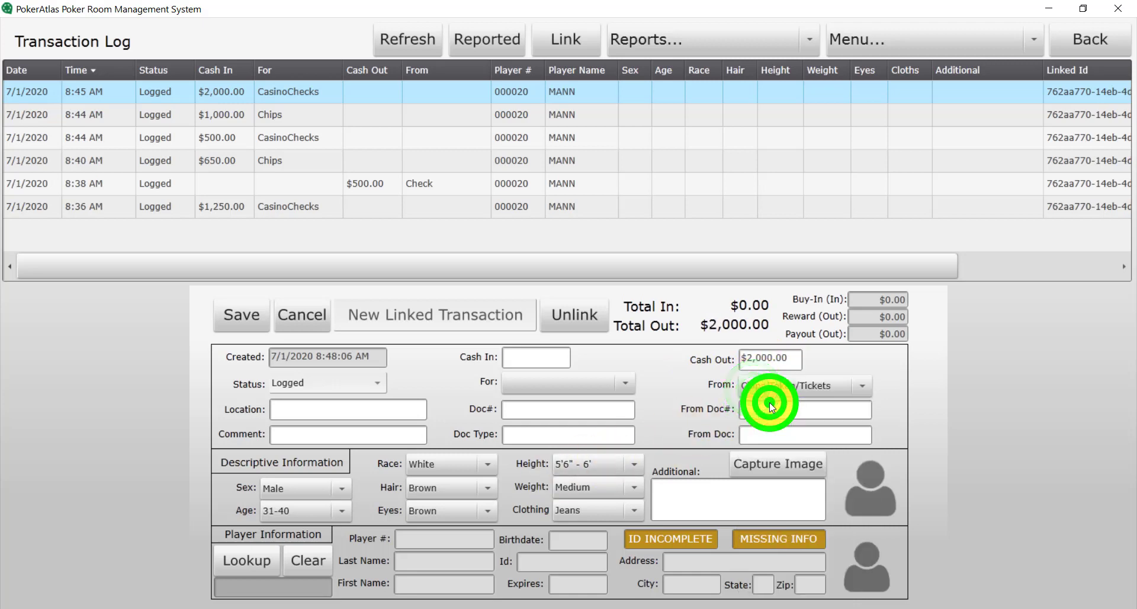
pyautogui.click(248, 306)
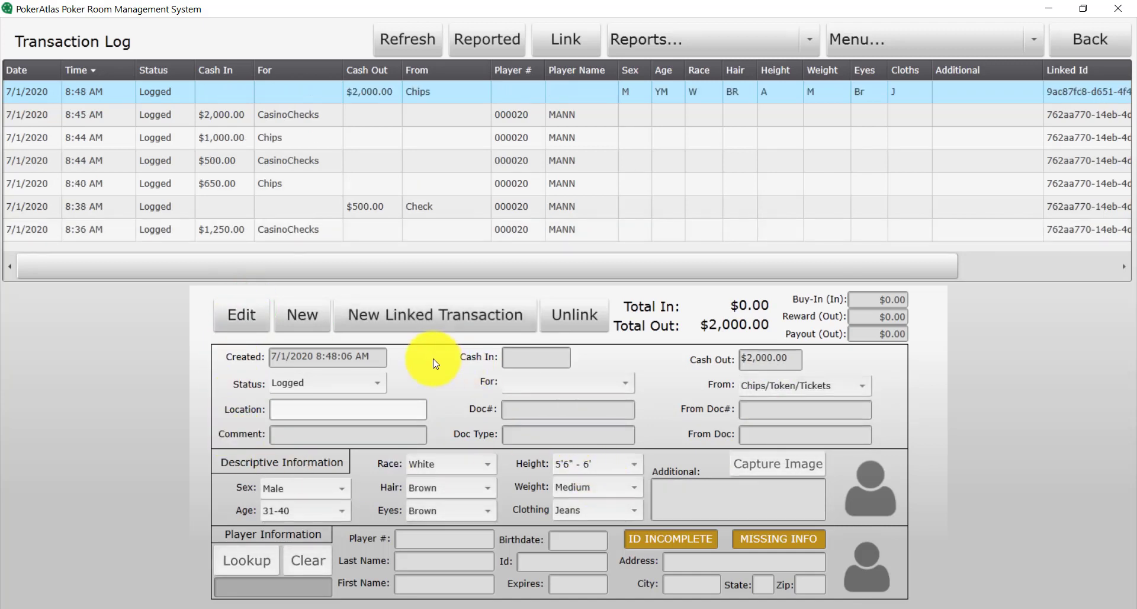
# Edit the cash-out and attach the player found by a last and first name lookup
pyautogui.click(225, 321)
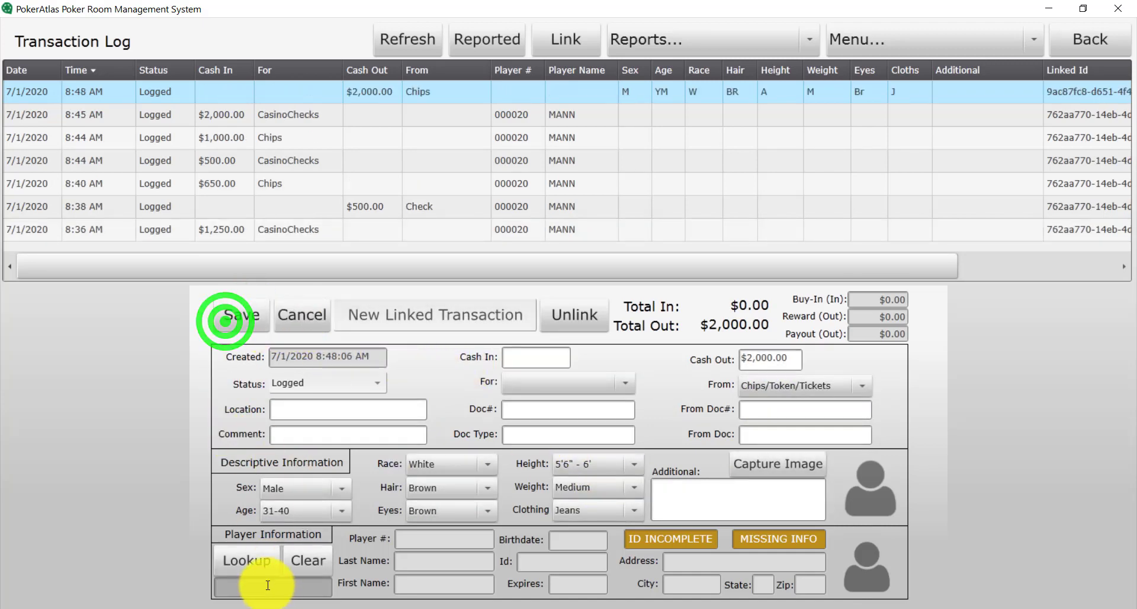
pyautogui.click(246, 552)
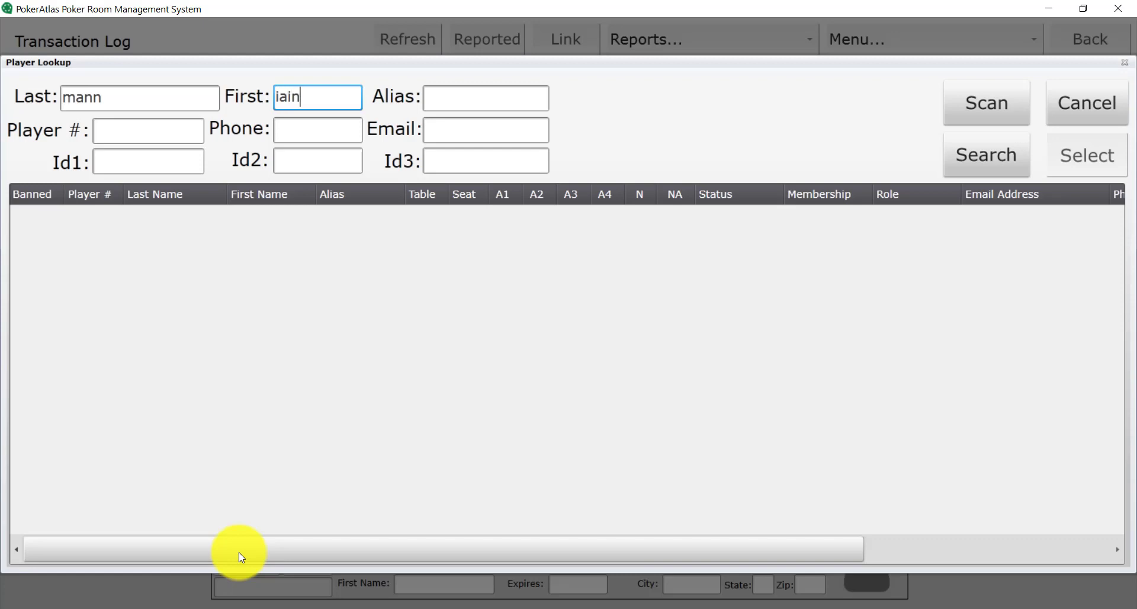
pyautogui.press('Return')
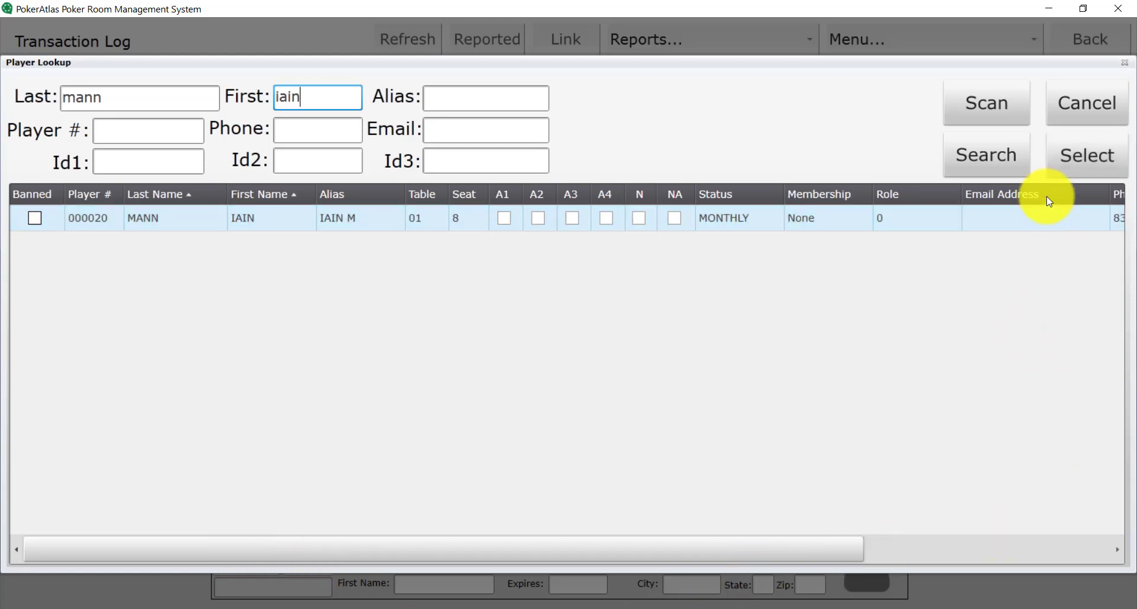
pyautogui.click(1061, 168)
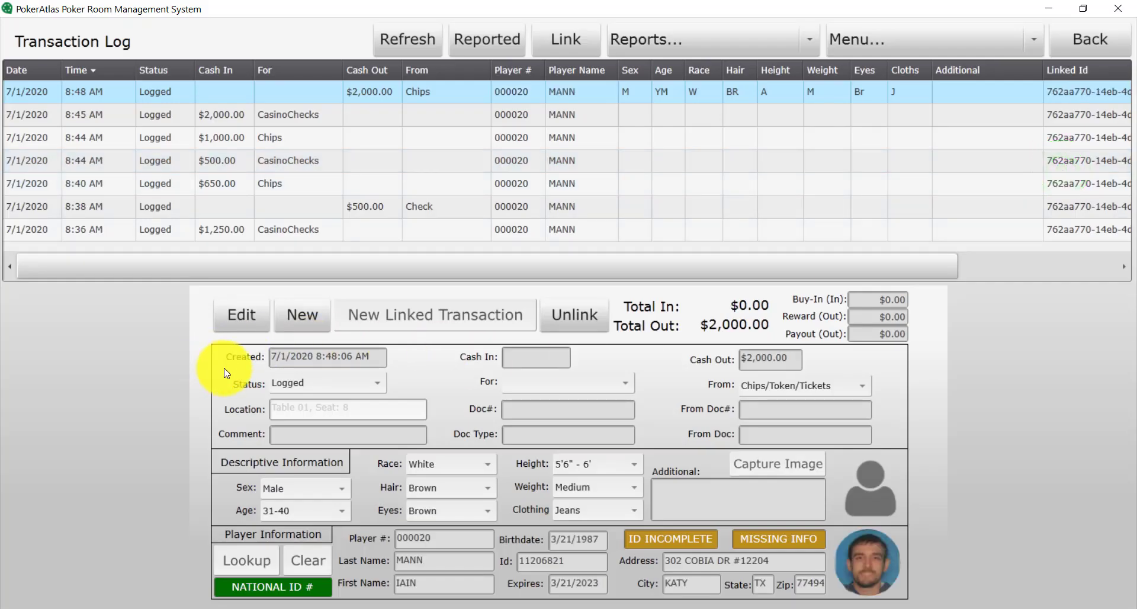
# Reselect the 8:48 AM cash-out so totals show $5,400 in and $2,500 out, leaving edit mode
pyautogui.click(307, 112)
pyautogui.click(312, 93)
pyautogui.click(251, 311)
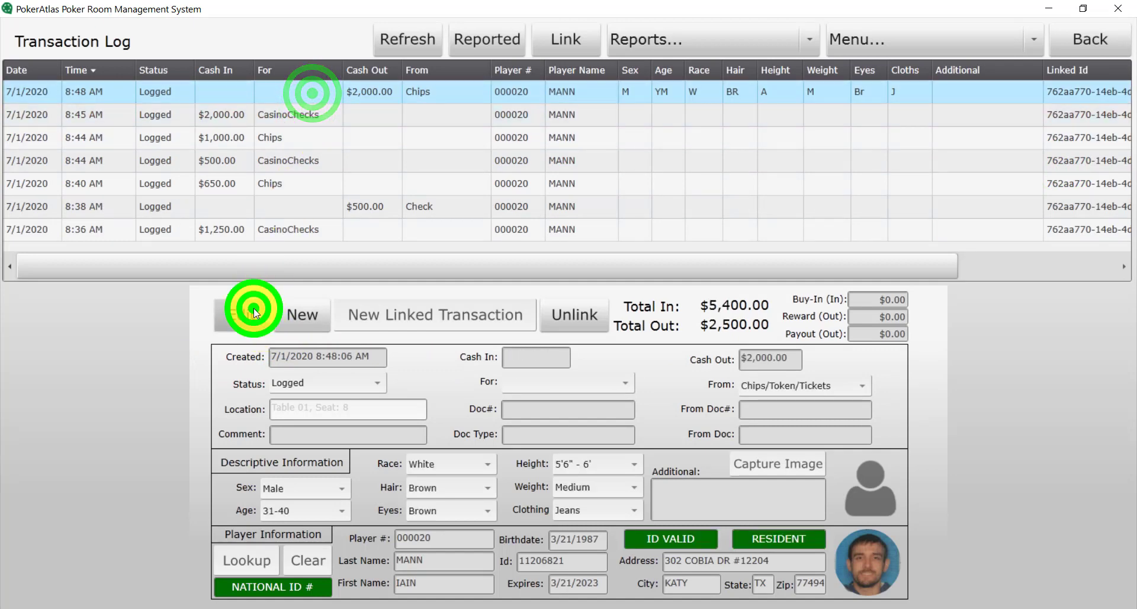
pyautogui.click(248, 318)
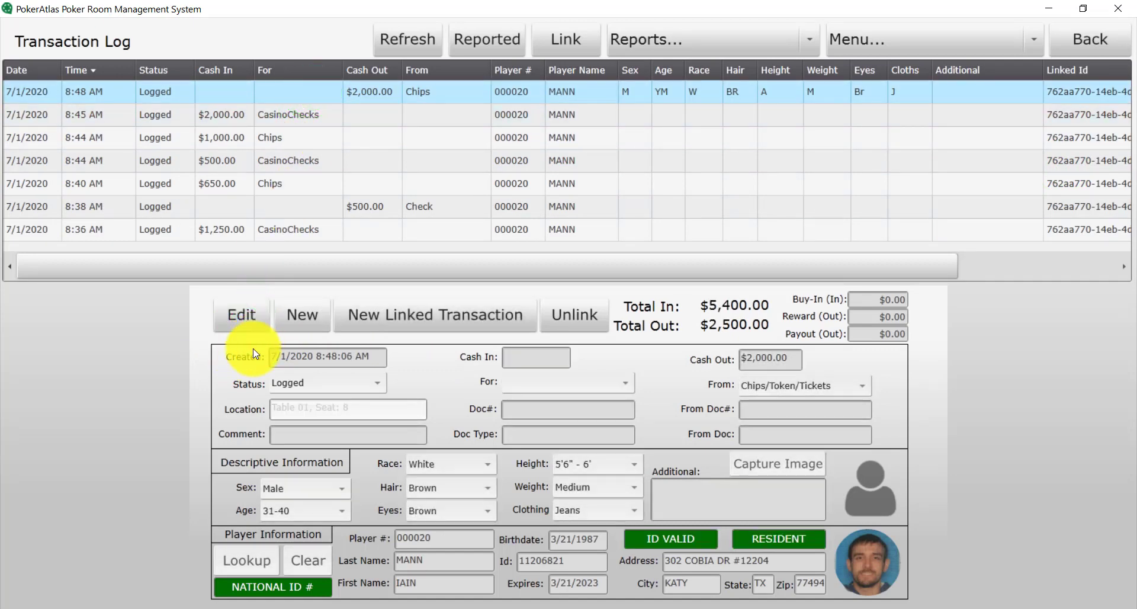